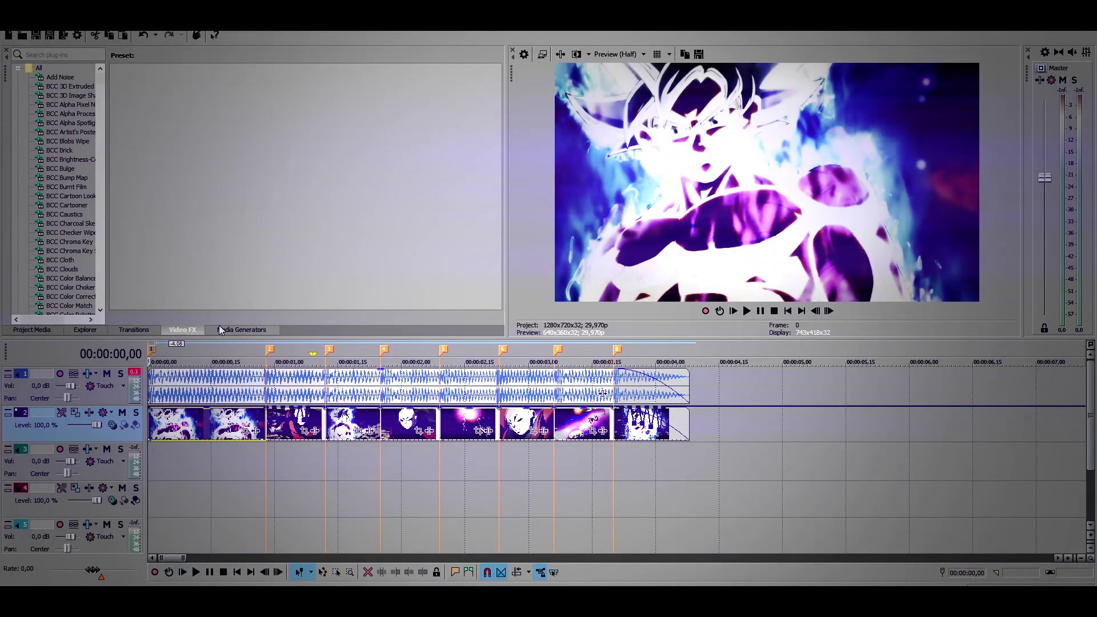
# Play through the edit, select the whole timeline range, and preview it again from the start
pyautogui.click(747, 311)
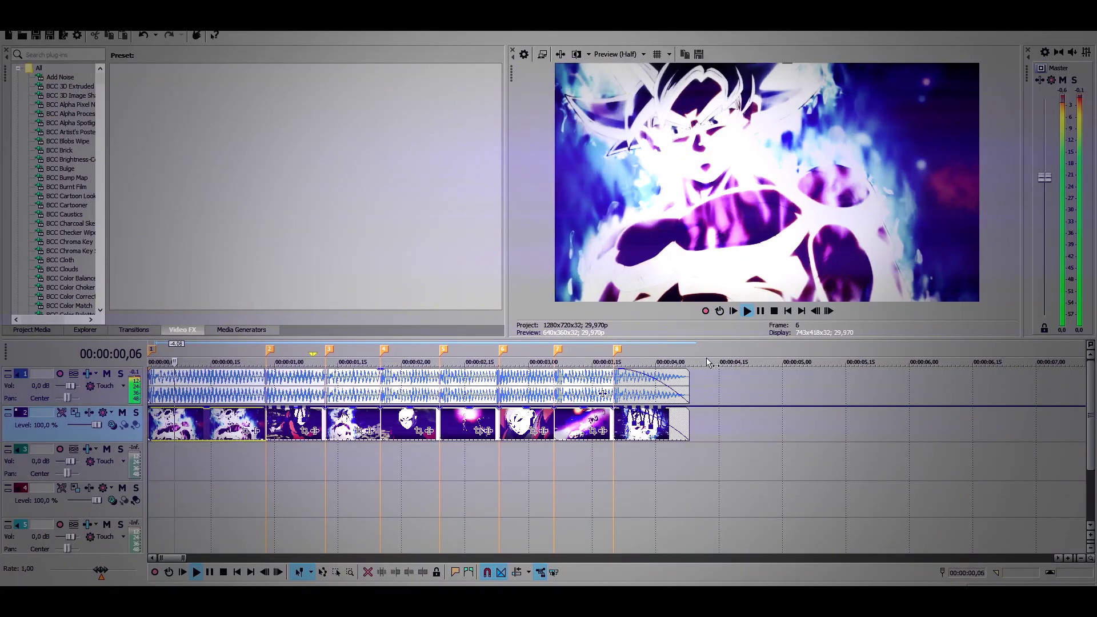
pyautogui.scroll(-3, 707, 358)
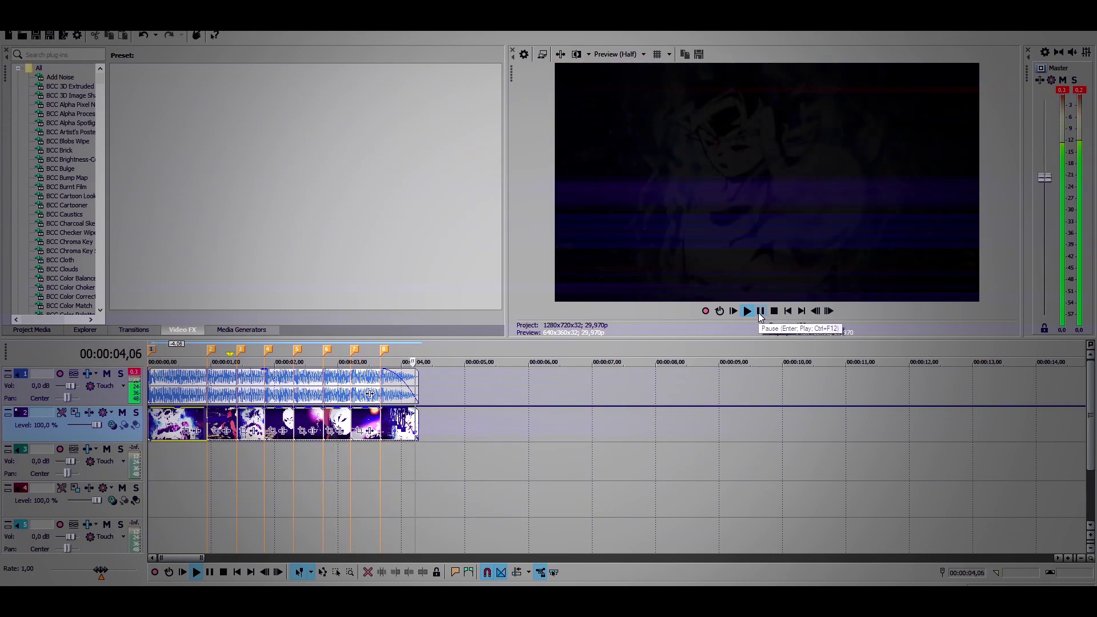
pyautogui.click(760, 312)
pyautogui.moveTo(420, 345); pyautogui.dragTo(148, 349)
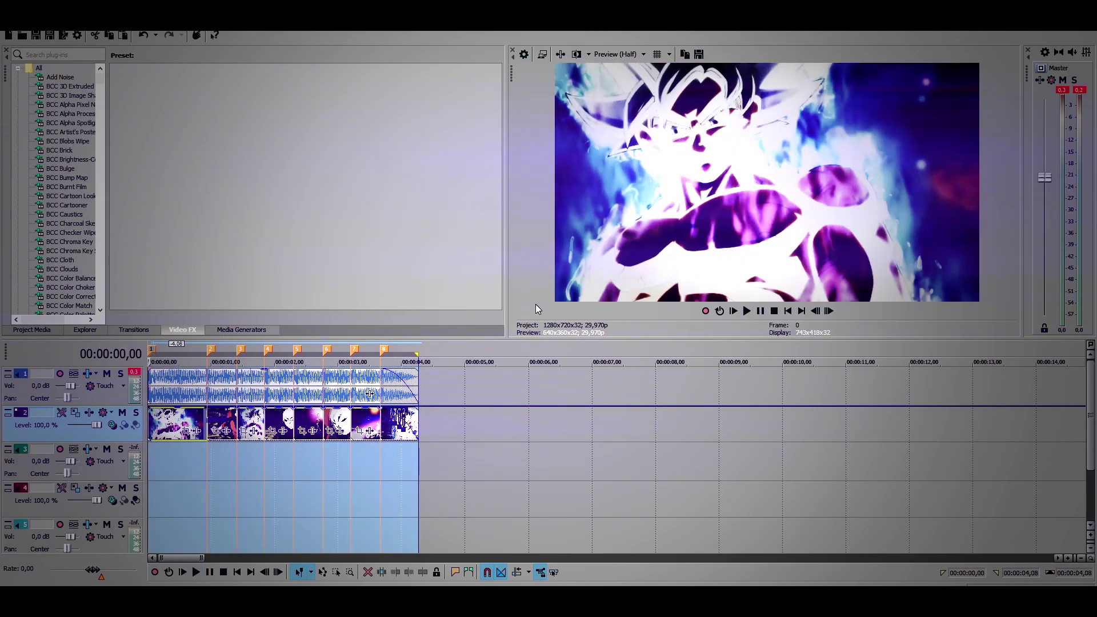
pyautogui.click(747, 311)
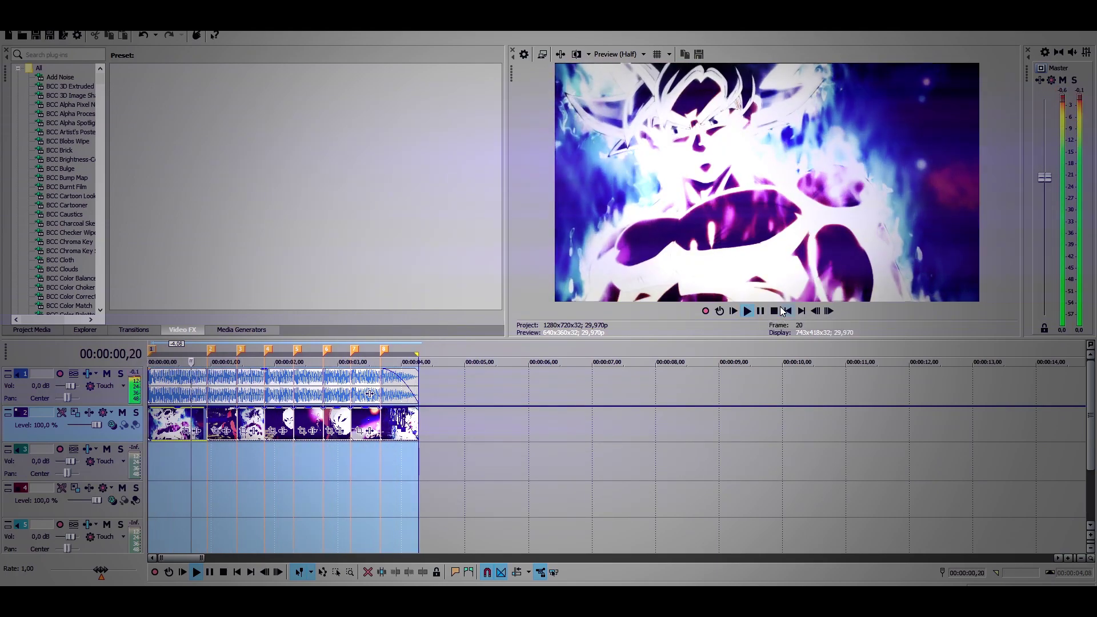
pyautogui.click(762, 311)
pyautogui.click(151, 351)
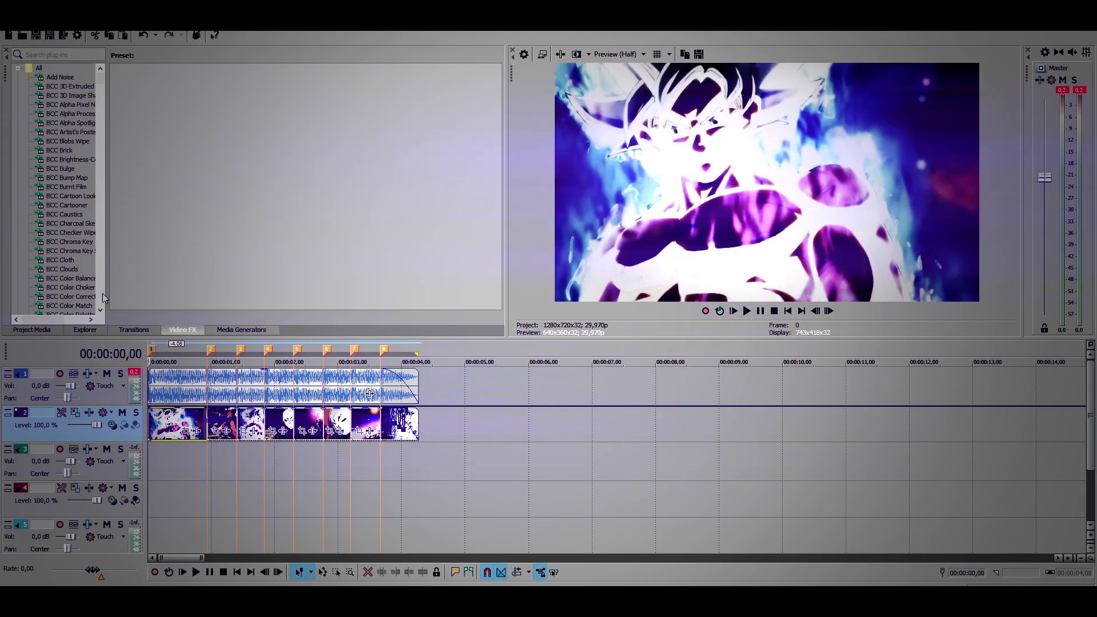
# Search the video effects for S_Shake and apply its zoom shake 2 preset to the first clip
pyautogui.click(63, 54)
pyautogui.write('s_')
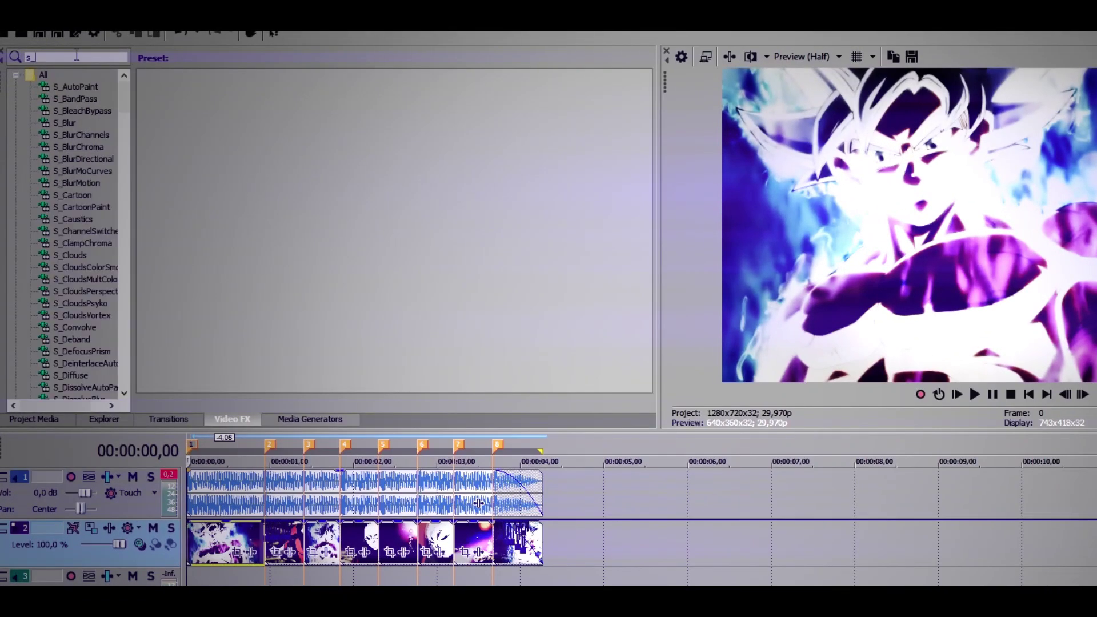
pyautogui.write('shake')
pyautogui.click(68, 86)
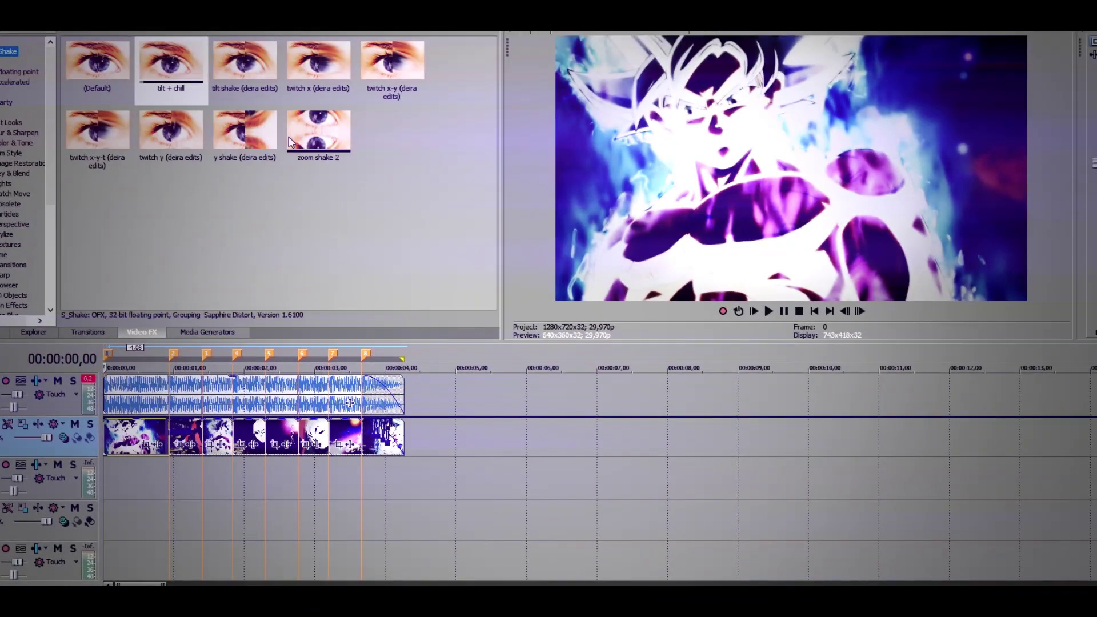
pyautogui.click(300, 146)
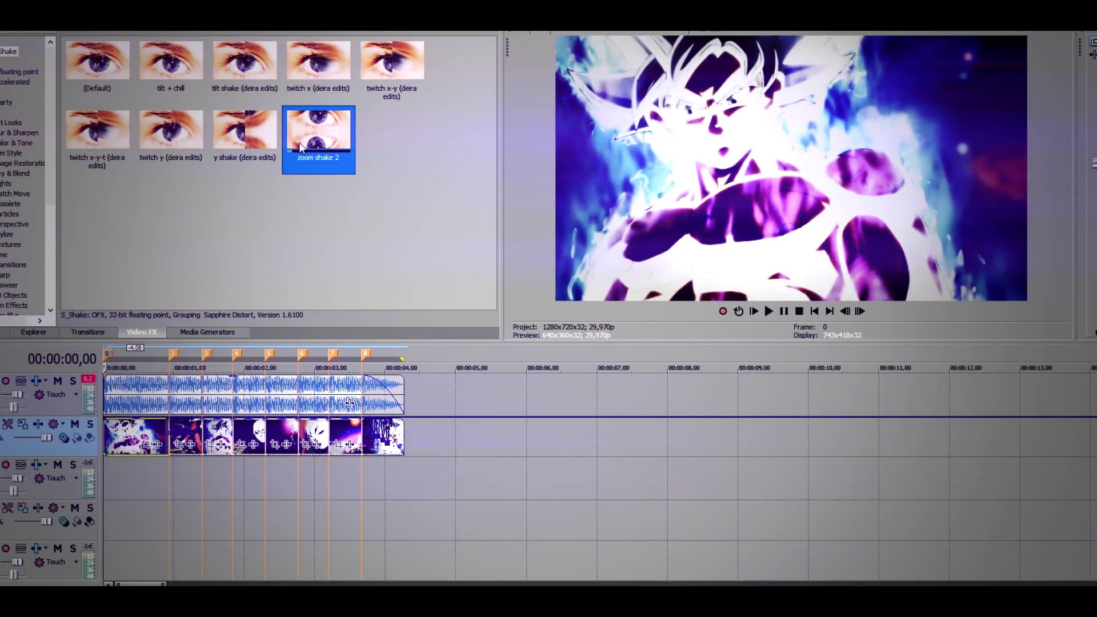
pyautogui.moveTo(326, 145); pyautogui.dragTo(132, 437)
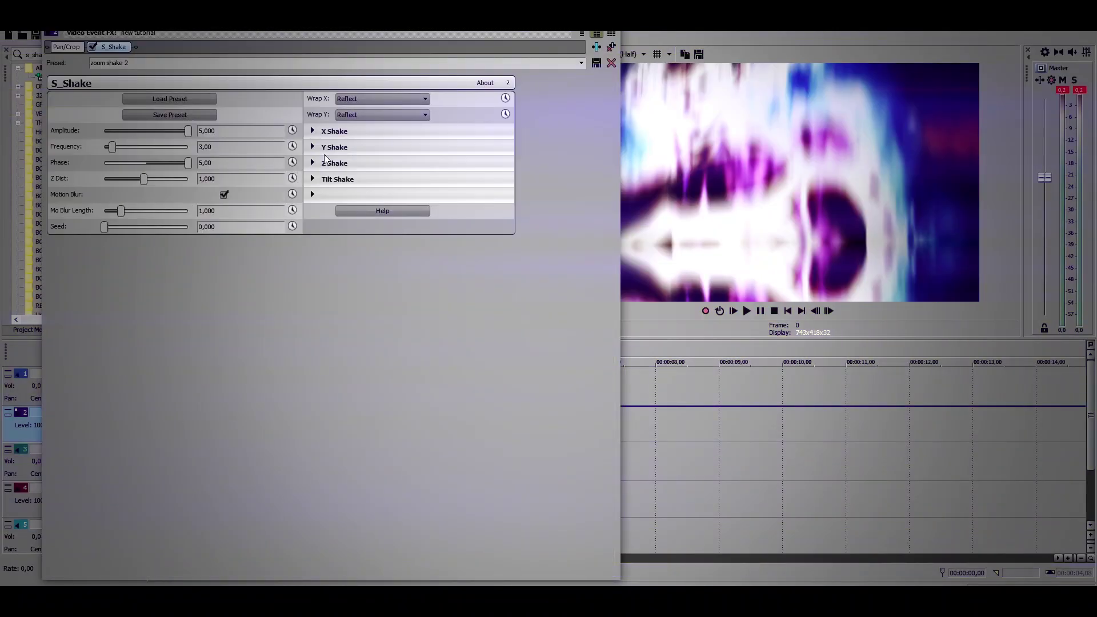
# Examine the X, Y, Z and Tilt Shake parameters of the S_Shake preset, then collapse the four groups
pyautogui.click(309, 131)
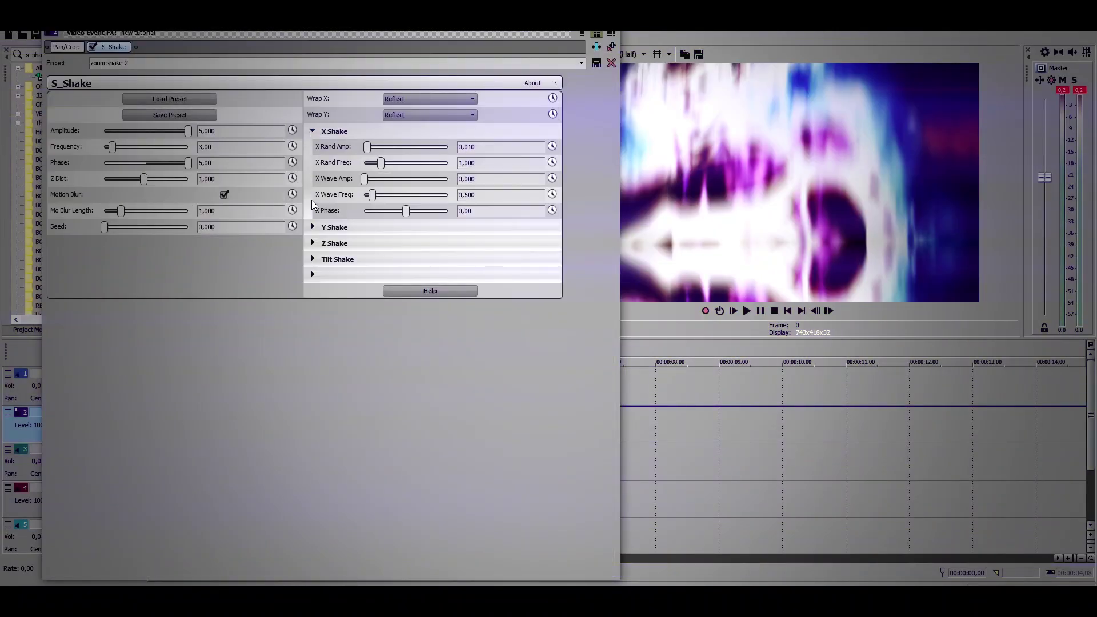
pyautogui.click(310, 228)
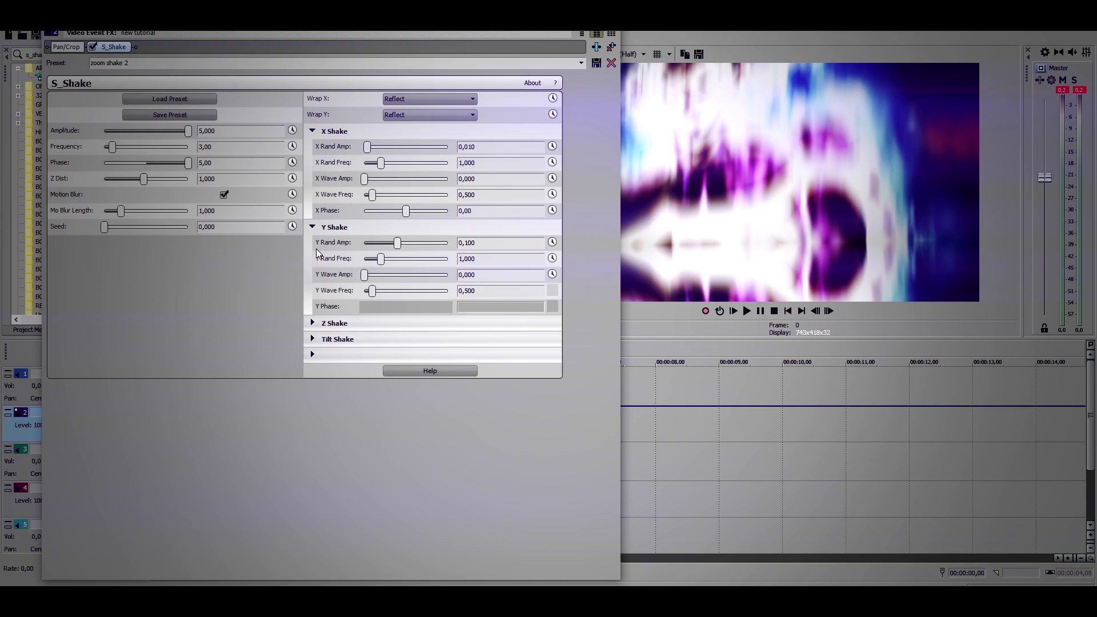
pyautogui.click(313, 324)
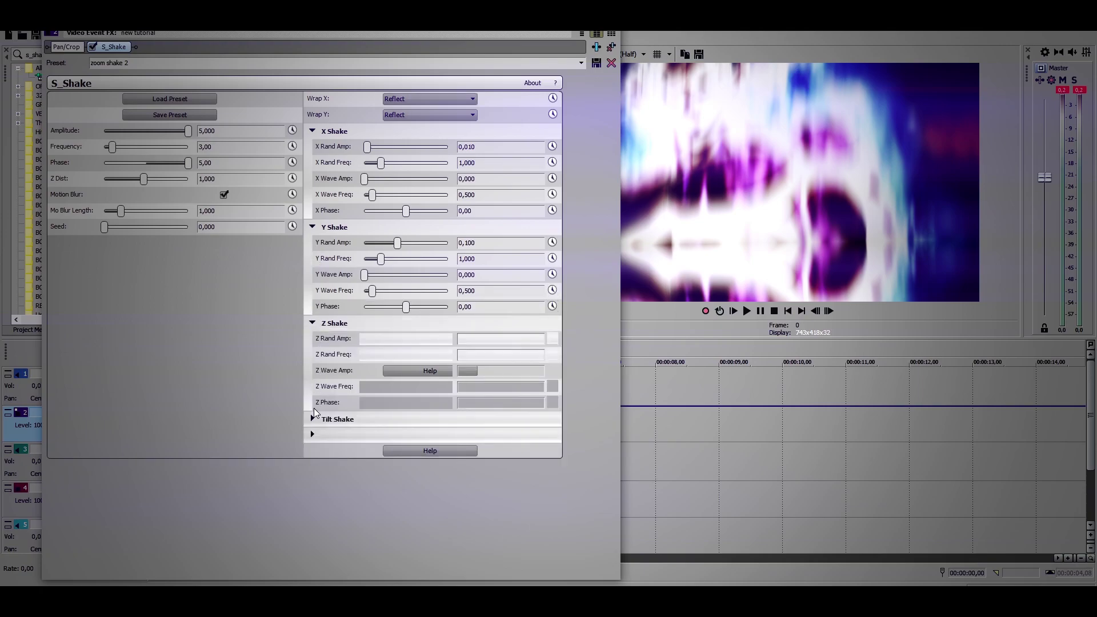
pyautogui.click(312, 419)
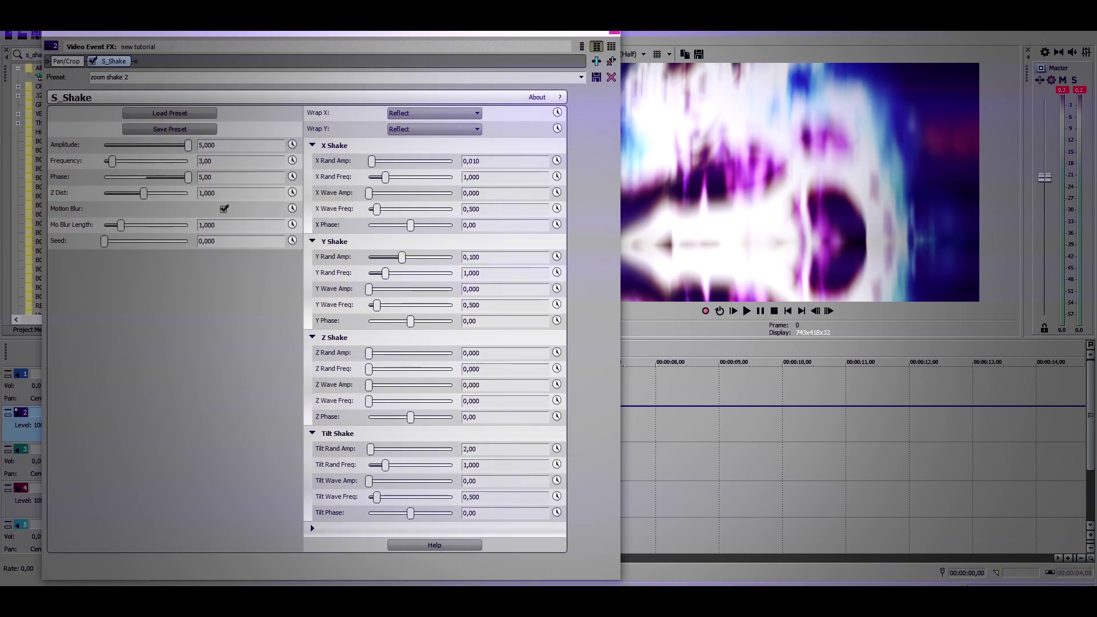
pyautogui.moveTo(343, 29)
pyautogui.mouseDown()
pyautogui.moveTo(383, 7)
pyautogui.moveTo(332, 9)
pyautogui.mouseUp()
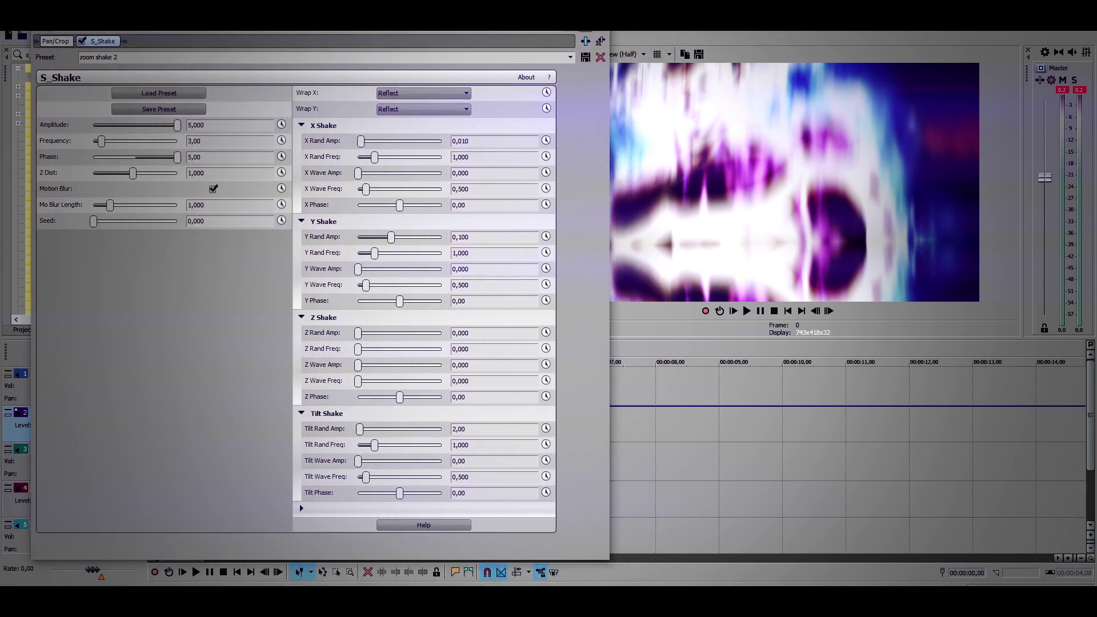
pyautogui.moveTo(245, 560); pyautogui.dragTo(231, 583)
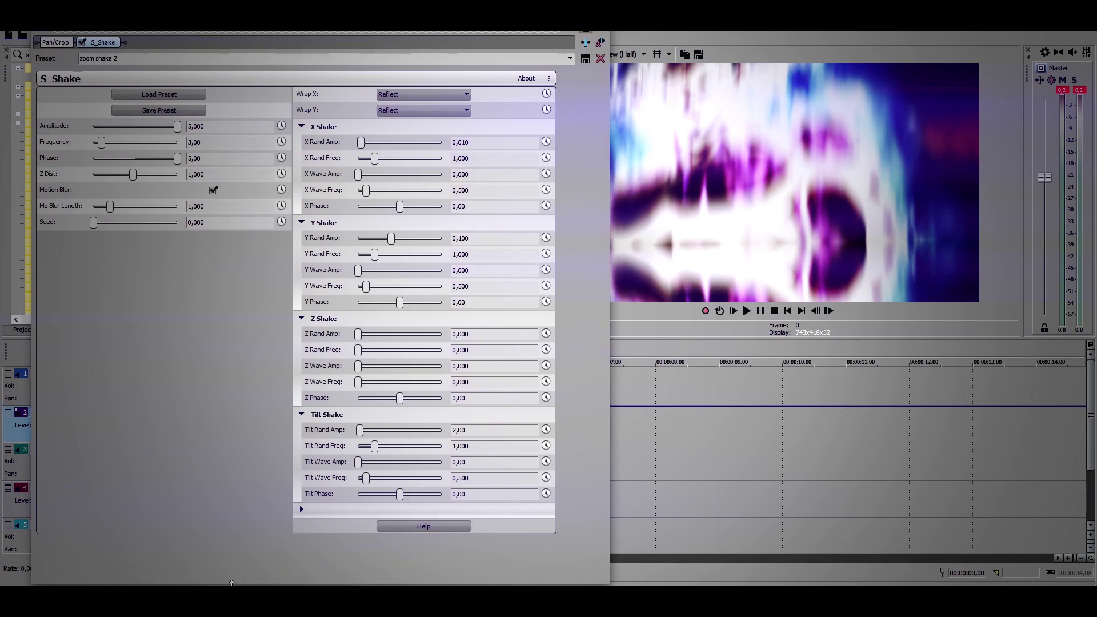
pyautogui.click(302, 126)
pyautogui.click(302, 142)
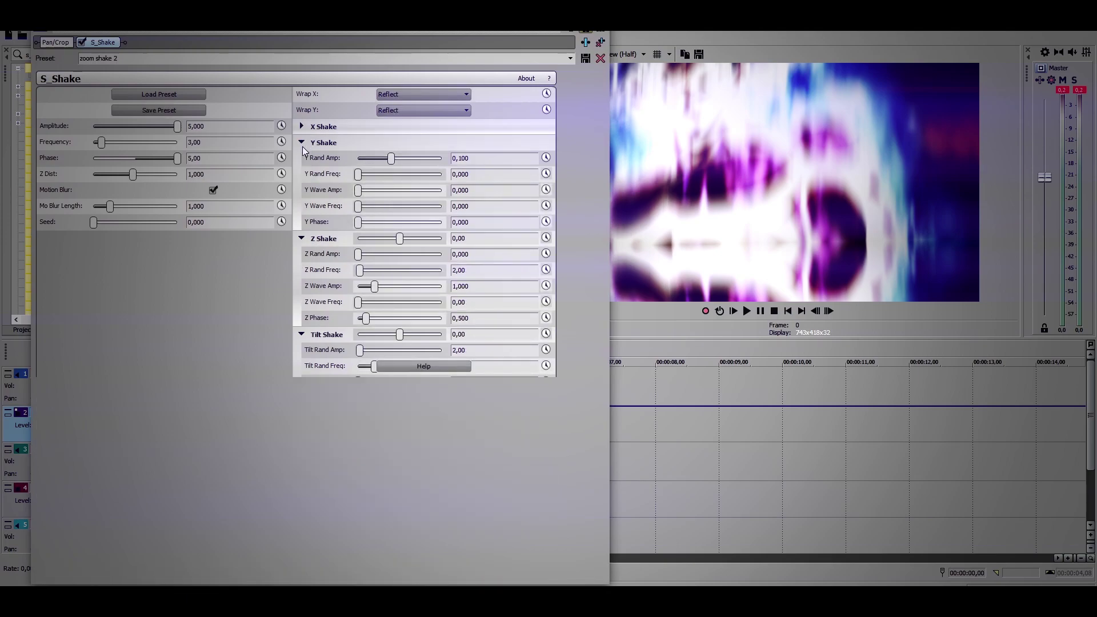
pyautogui.click(302, 161)
pyautogui.click(302, 174)
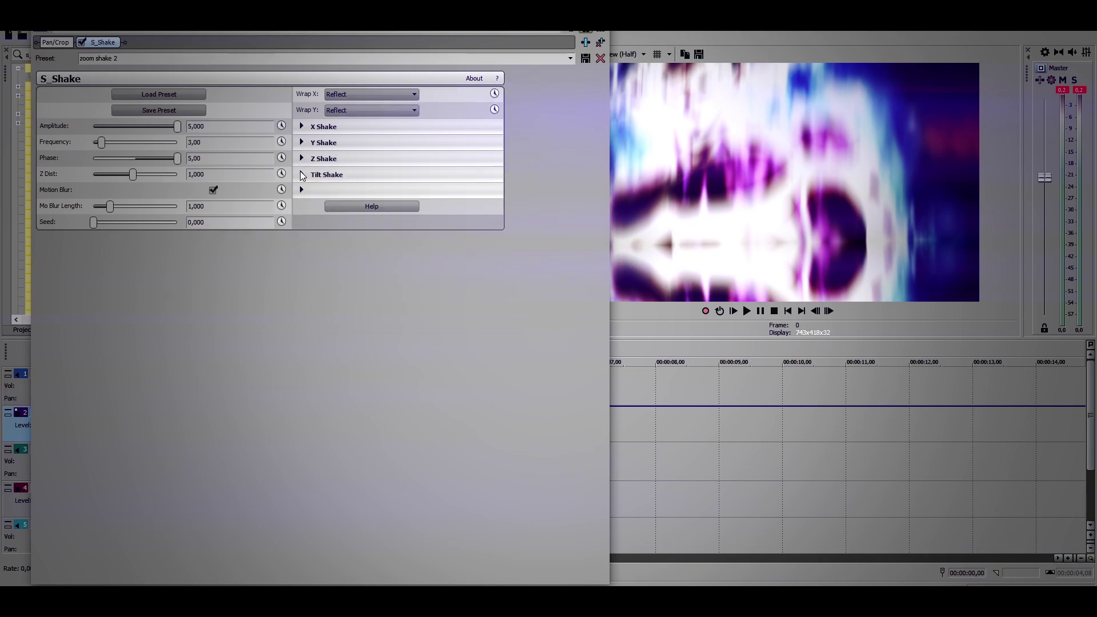
# Animate the first clip's shake Amplitude from 5 at its start to 0 at its end
pyautogui.click(281, 126)
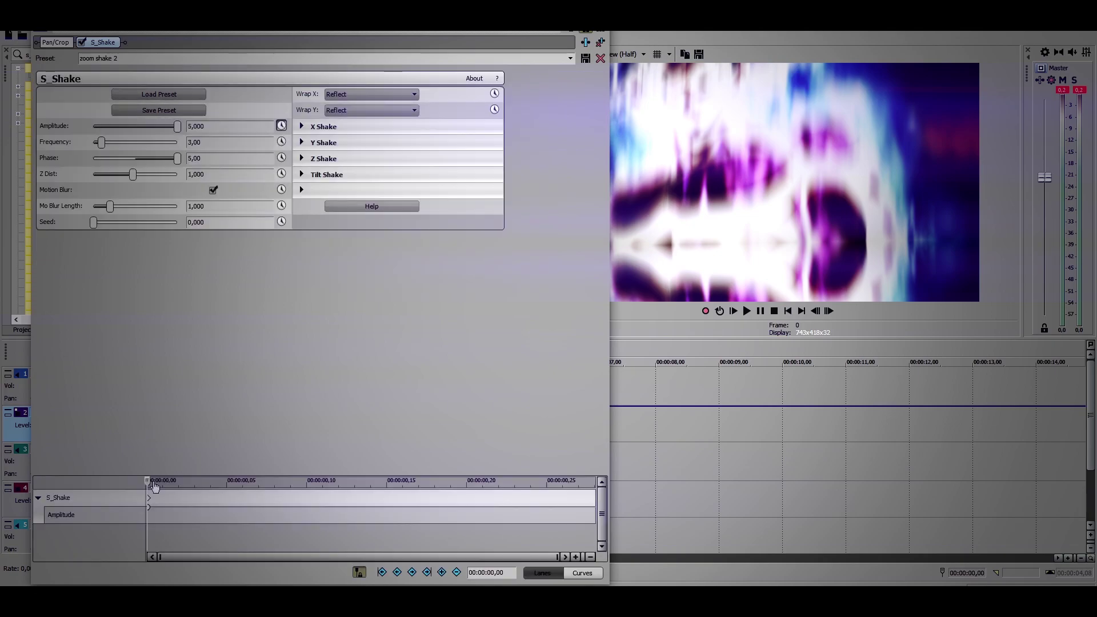
pyautogui.moveTo(150, 482); pyautogui.dragTo(435, 482)
pyautogui.moveTo(175, 131); pyautogui.dragTo(66, 144)
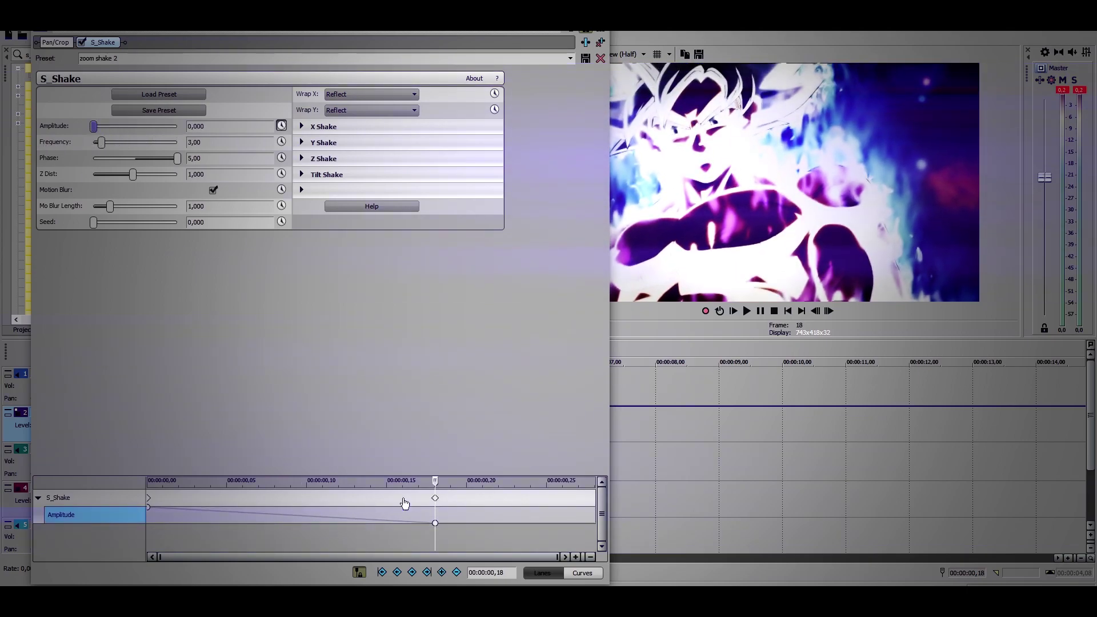
pyautogui.moveTo(437, 502); pyautogui.dragTo(594, 499)
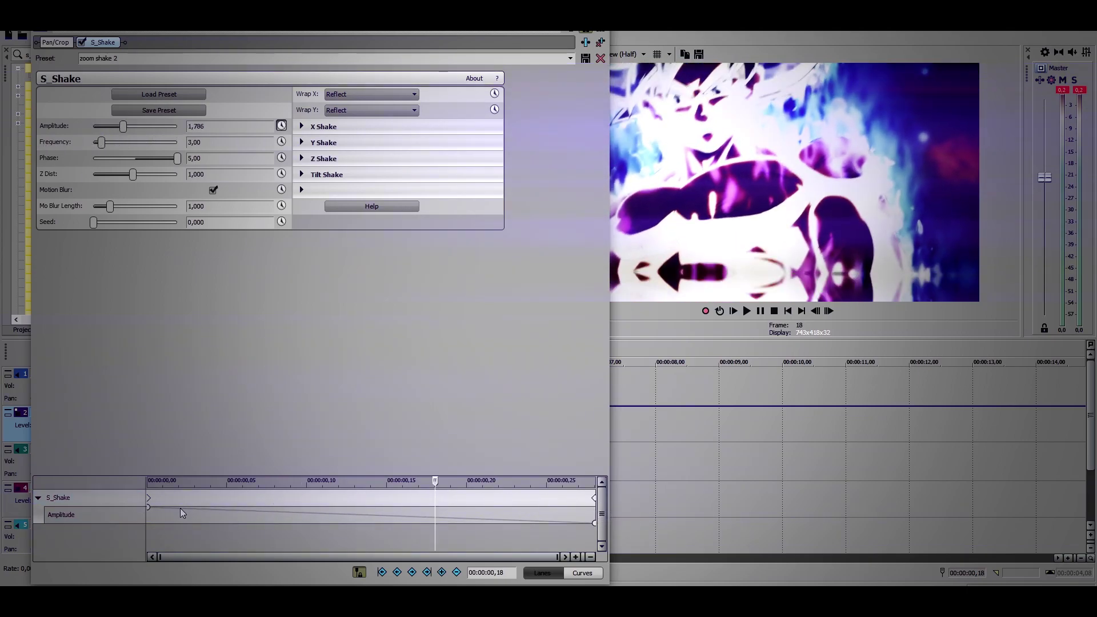
# Set the first clip's starting Amplitude keyframe to Fast Fade and preview the resulting shake
pyautogui.click(149, 509)
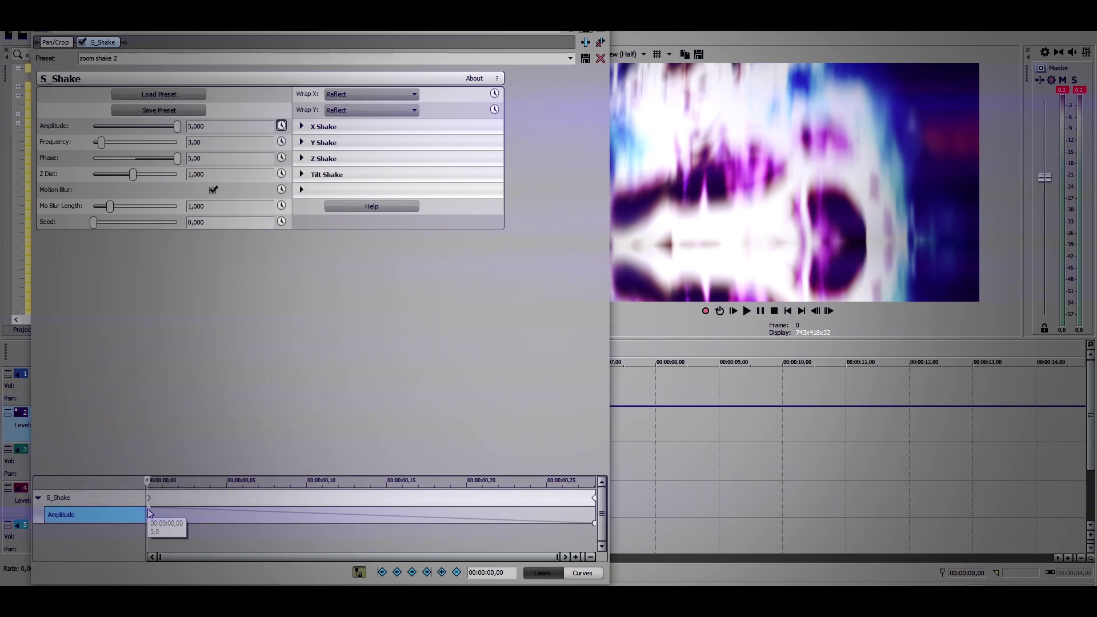
pyautogui.rightClick(149, 513)
pyautogui.click(170, 436)
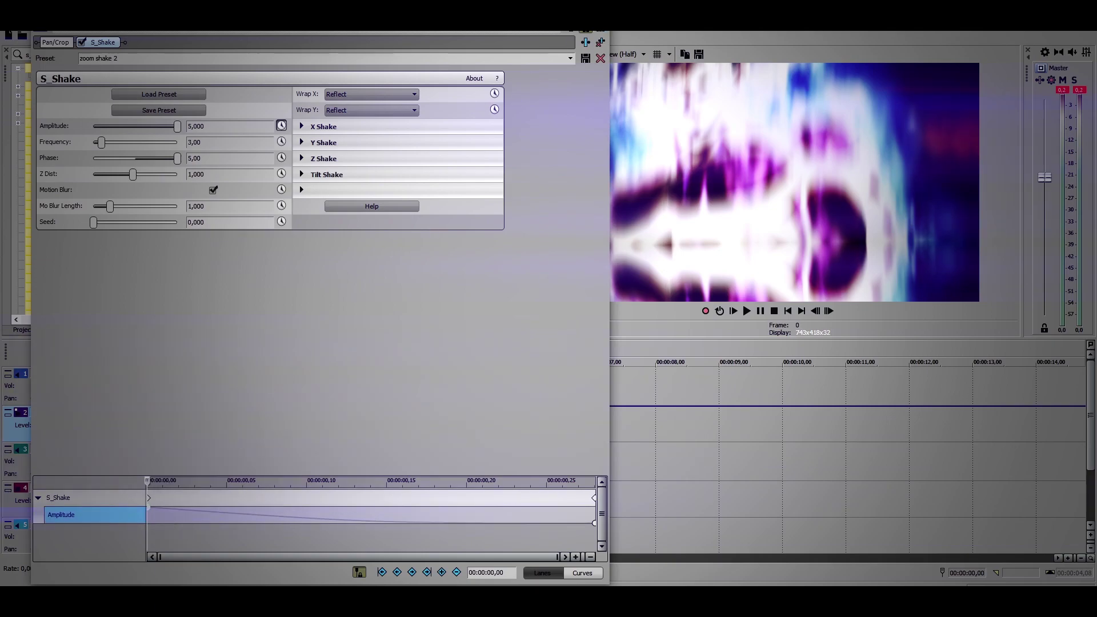
pyautogui.click(598, 12)
pyautogui.click(748, 312)
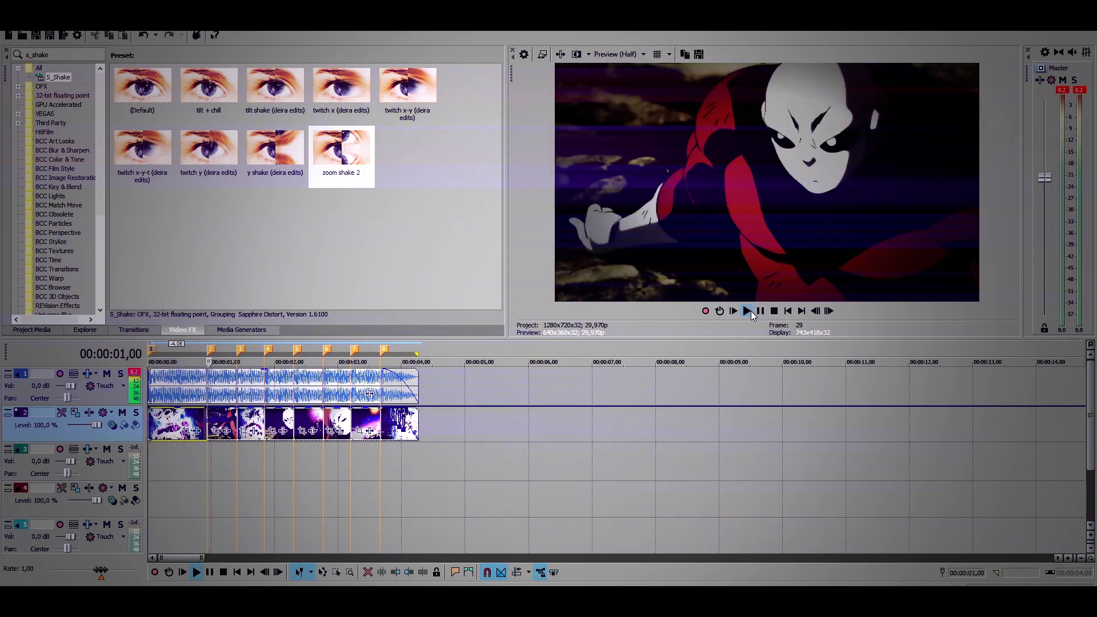
pyautogui.click(758, 311)
# Move the playhead to marker 2 and apply the zoom shake 2 preset to the second clip
pyautogui.click(211, 350)
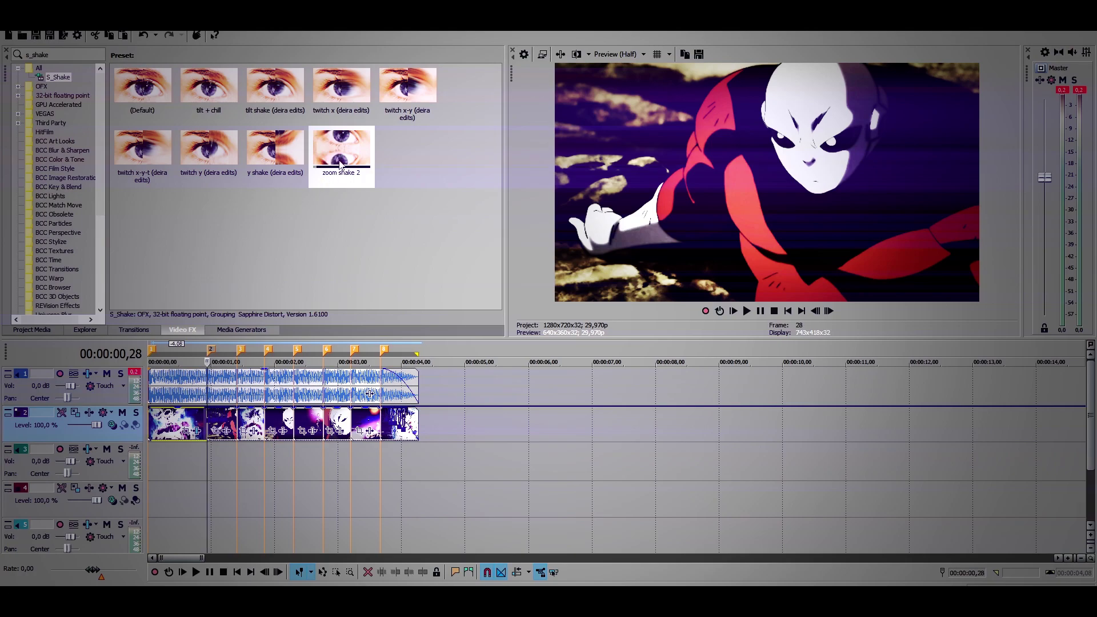
pyautogui.moveTo(340, 165); pyautogui.dragTo(245, 377)
pyautogui.moveTo(224, 422); pyautogui.dragTo(224, 422)
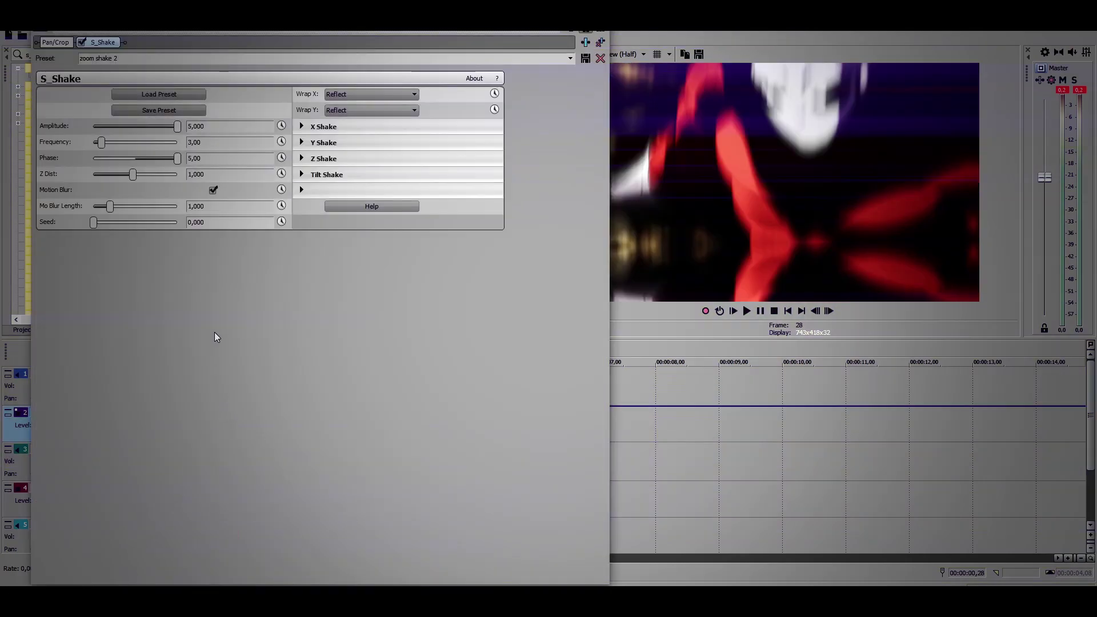
# Animate the second clip's shake Amplitude from 5 at its start to 0 at its end
pyautogui.click(281, 125)
pyautogui.moveTo(149, 482); pyautogui.dragTo(371, 483)
pyautogui.moveTo(173, 131); pyautogui.dragTo(2, 176)
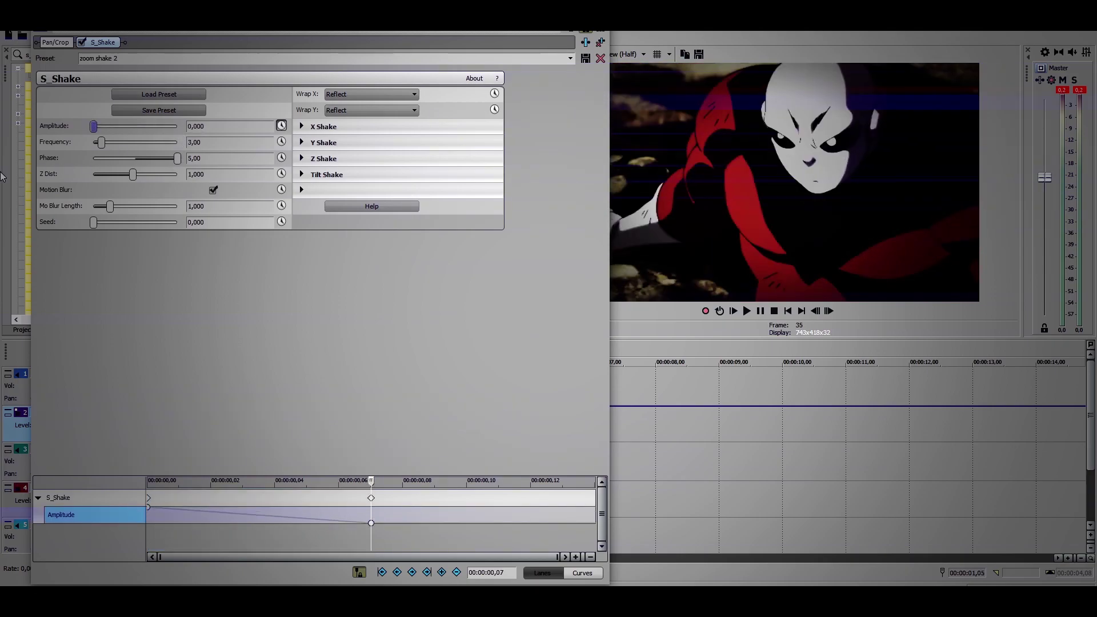
pyautogui.moveTo(371, 498); pyautogui.dragTo(620, 501)
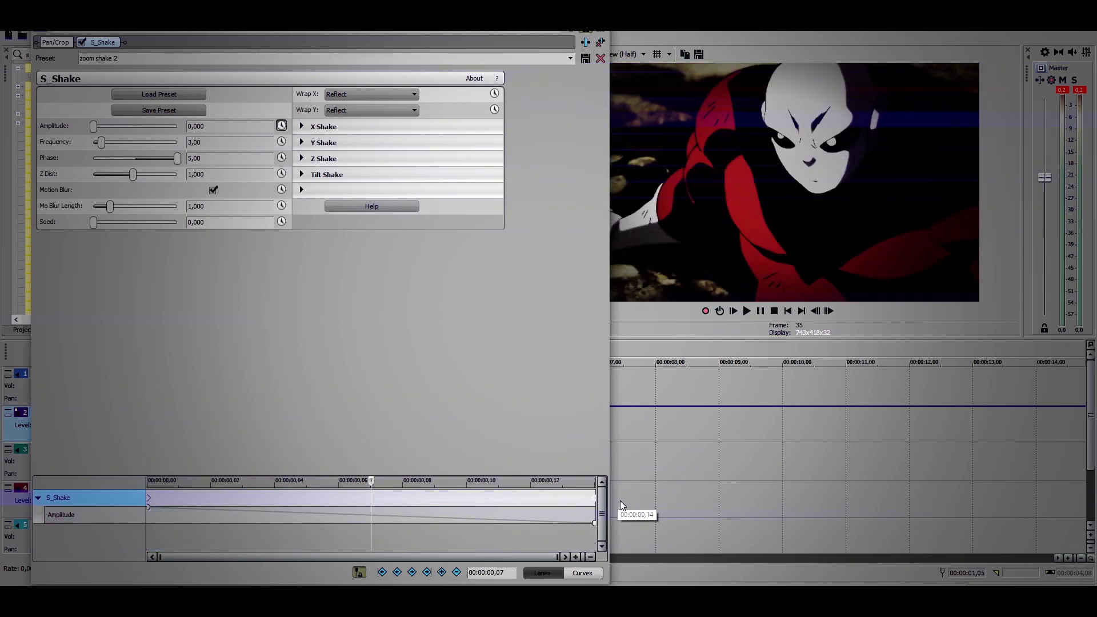
# Set the second clip's starting Amplitude keyframe to Fast Fade, preview the shake, and close the effect settings
pyautogui.rightClick(149, 509)
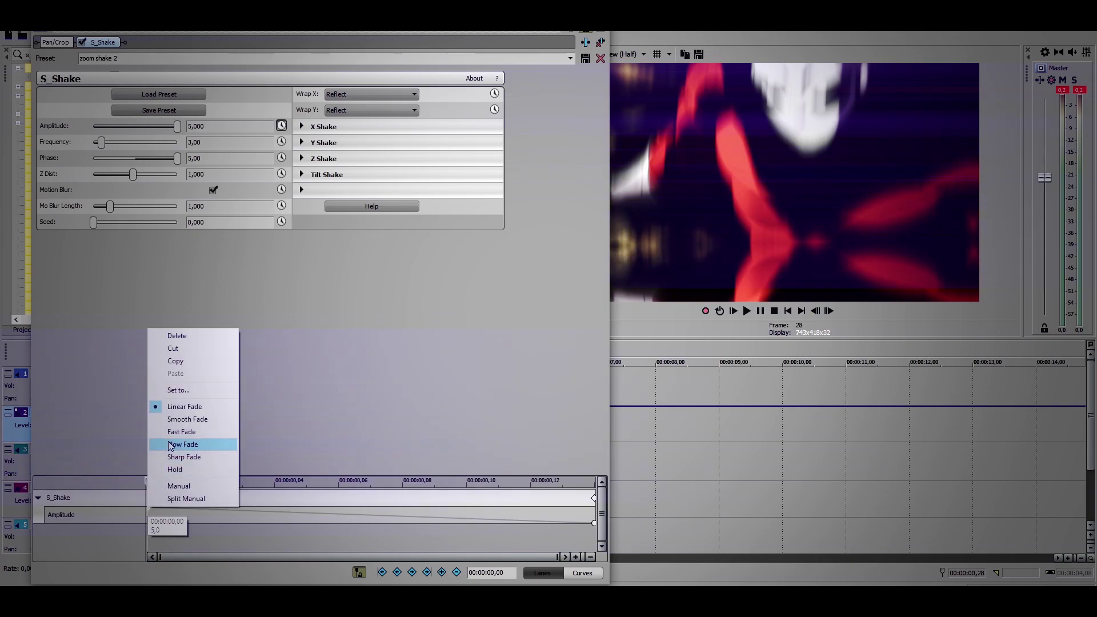
pyautogui.click(189, 432)
pyautogui.click(746, 310)
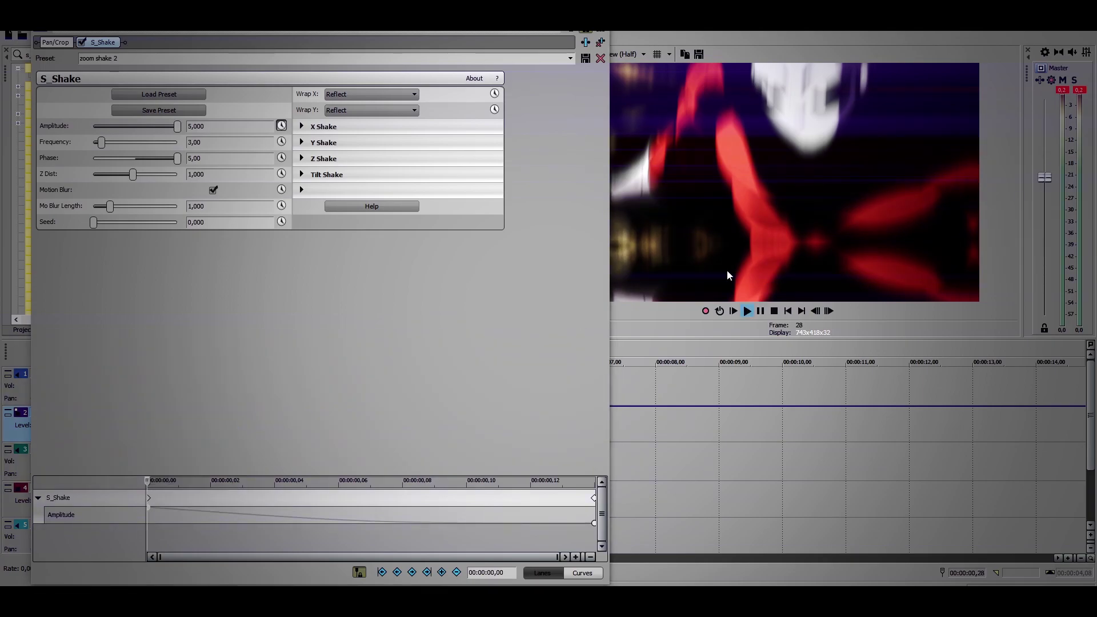
pyautogui.click(600, 20)
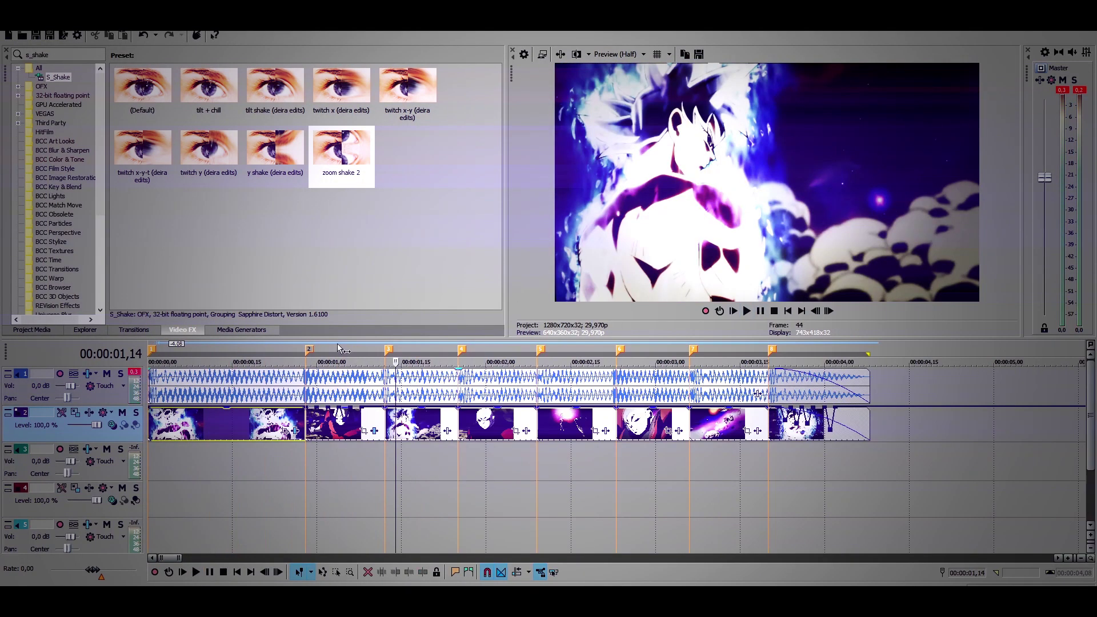
# Adjust the final Amplitude keyframe in the third clip's shake settings and close them
pyautogui.click(451, 430)
pyautogui.click(560, 523)
pyautogui.click(600, 25)
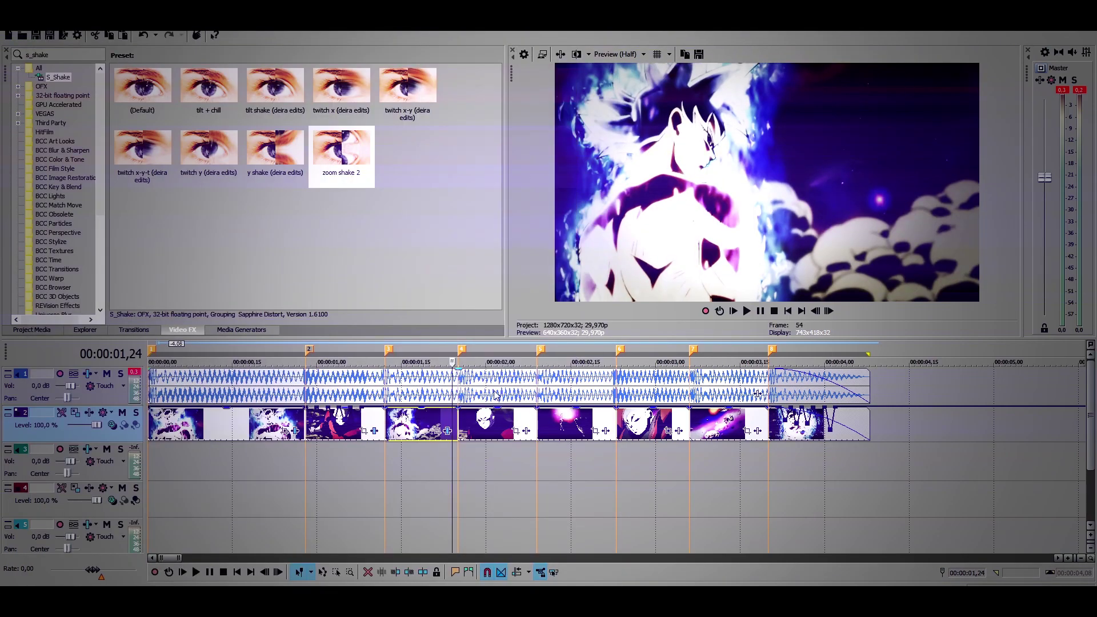
# Apply the zoom shake 2 preset to the fourth clip and adjust its final Amplitude keyframe
pyautogui.moveTo(341, 155); pyautogui.dragTo(497, 424)
pyautogui.click(562, 522)
pyautogui.click(601, 25)
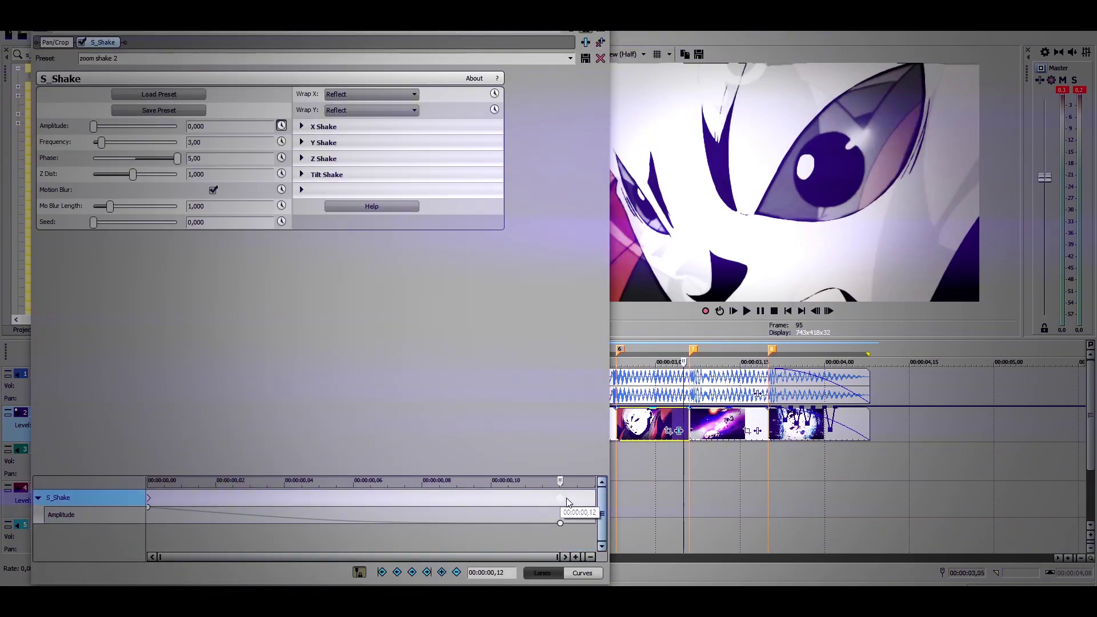
# Adjust the shake on the last clip through its Video Event FX settings and close them
pyautogui.rightClick(729, 425)
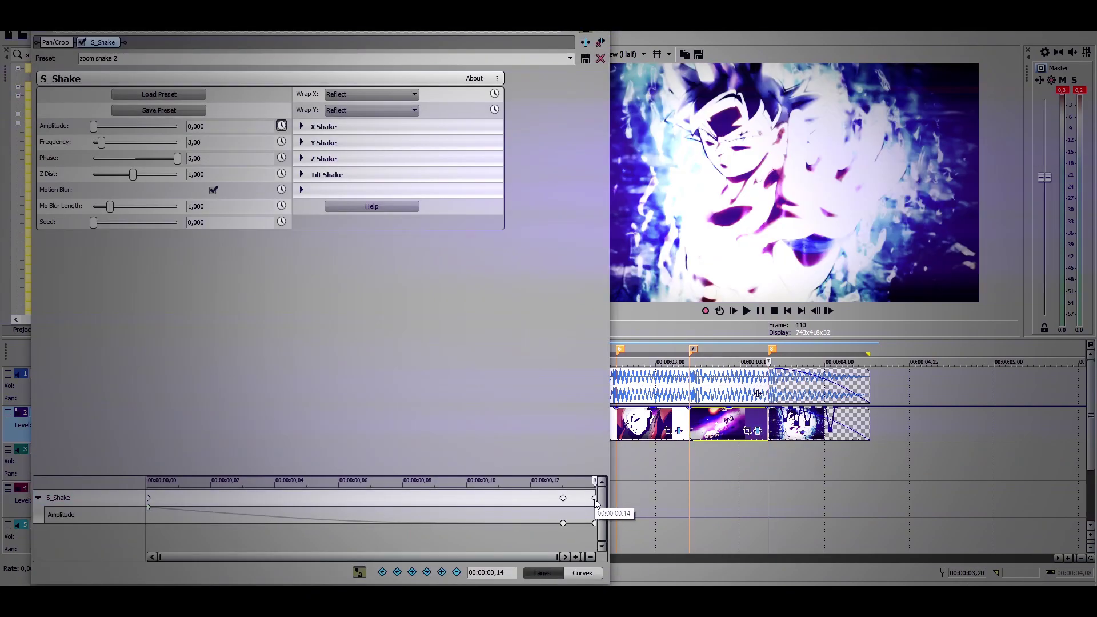
pyautogui.rightClick(686, 426)
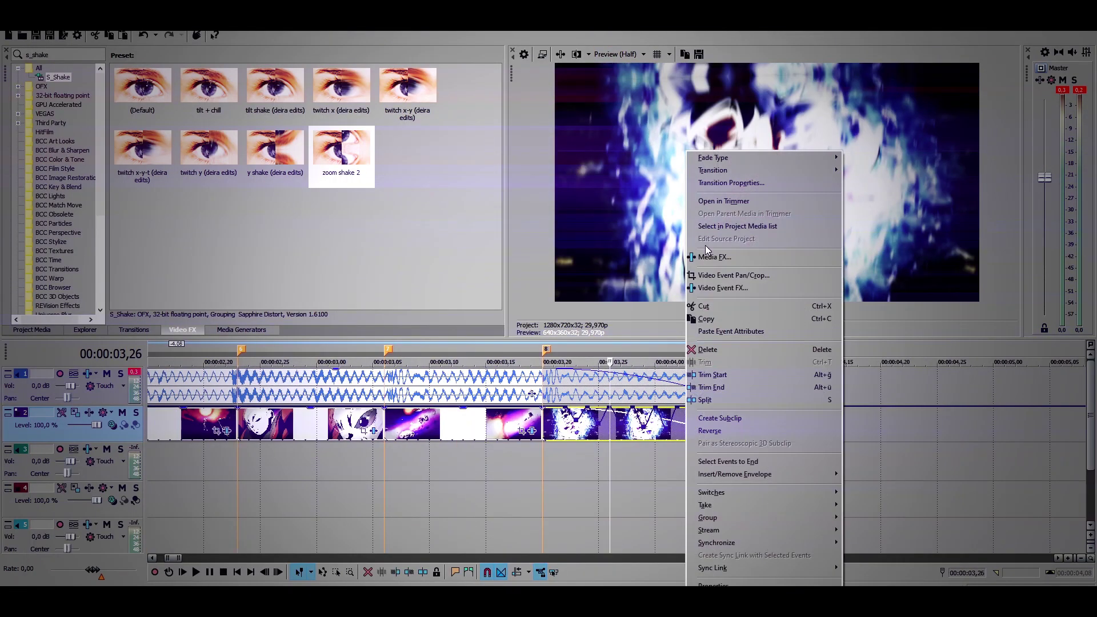
pyautogui.click(722, 287)
pyautogui.click(600, 32)
pyautogui.scroll(-2, 610, 426)
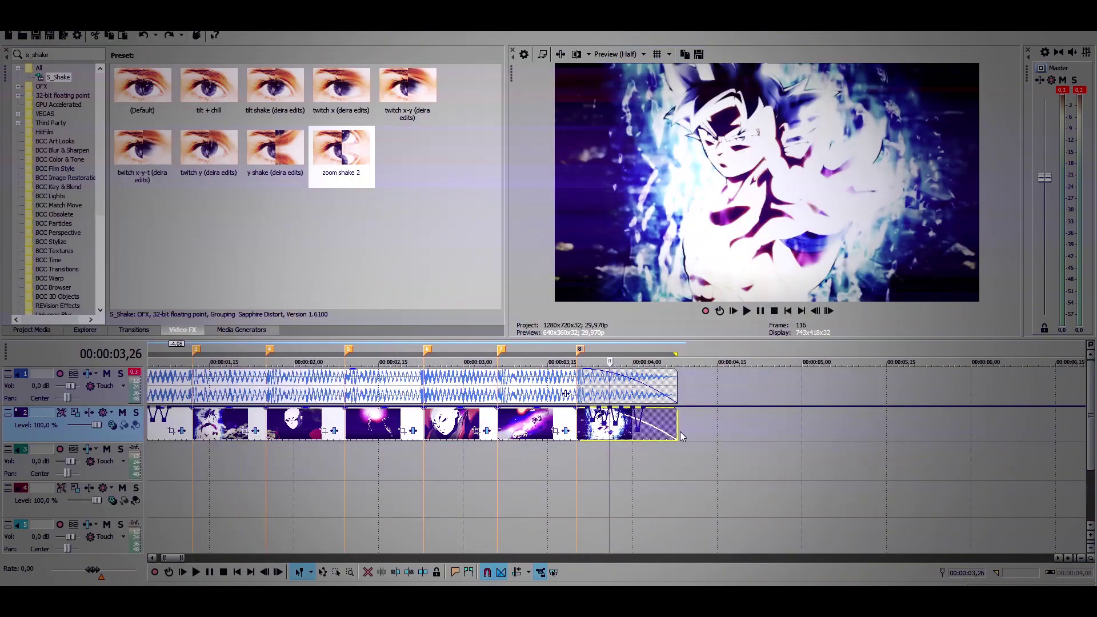
# Apply the zoom shake 2 preset to the last clip and close its effect settings
pyautogui.click(527, 360)
pyautogui.moveTo(341, 154)
pyautogui.mouseDown()
pyautogui.moveTo(538, 424)
pyautogui.moveTo(628, 424)
pyautogui.mouseUp()
pyautogui.click(600, 33)
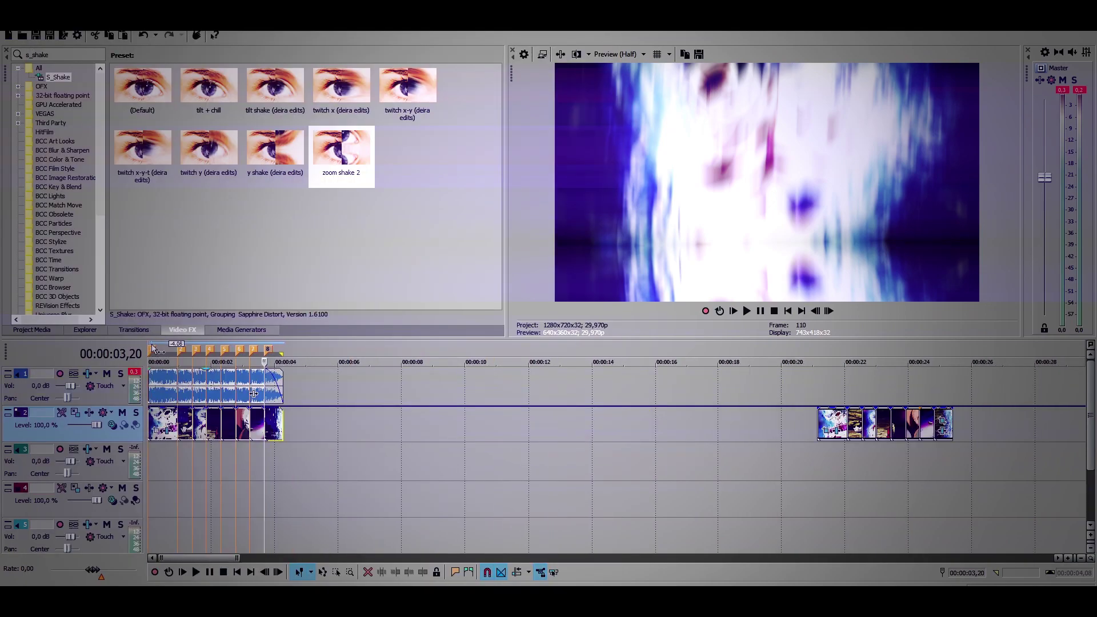
# Play the whole edit from the start to review the shakes on every clip
pyautogui.click(152, 347)
pyautogui.click(747, 311)
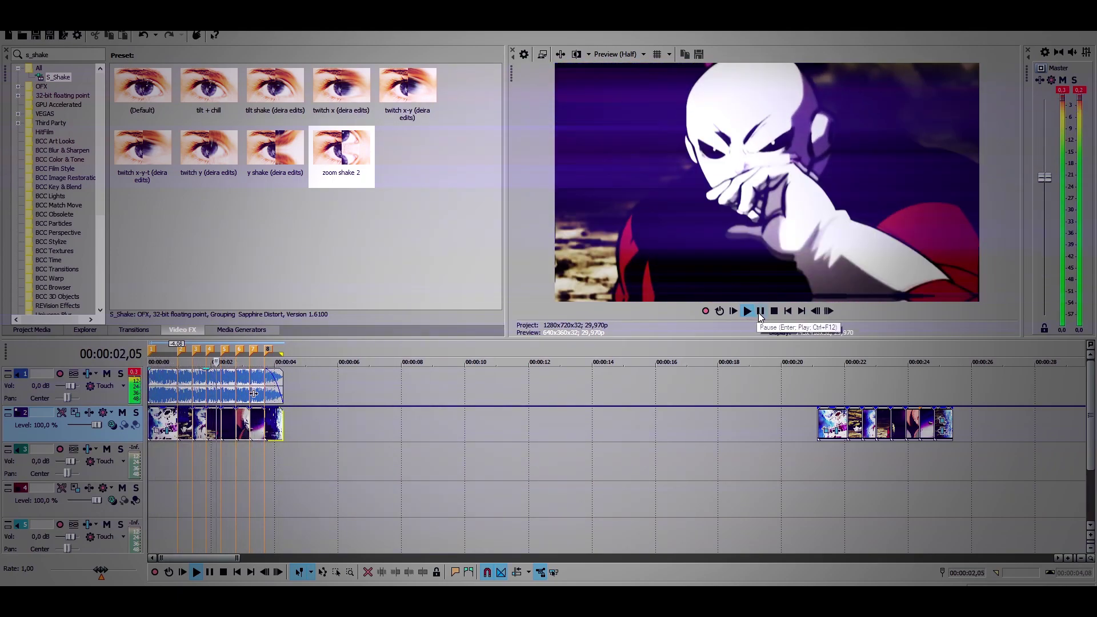
pyautogui.click(760, 311)
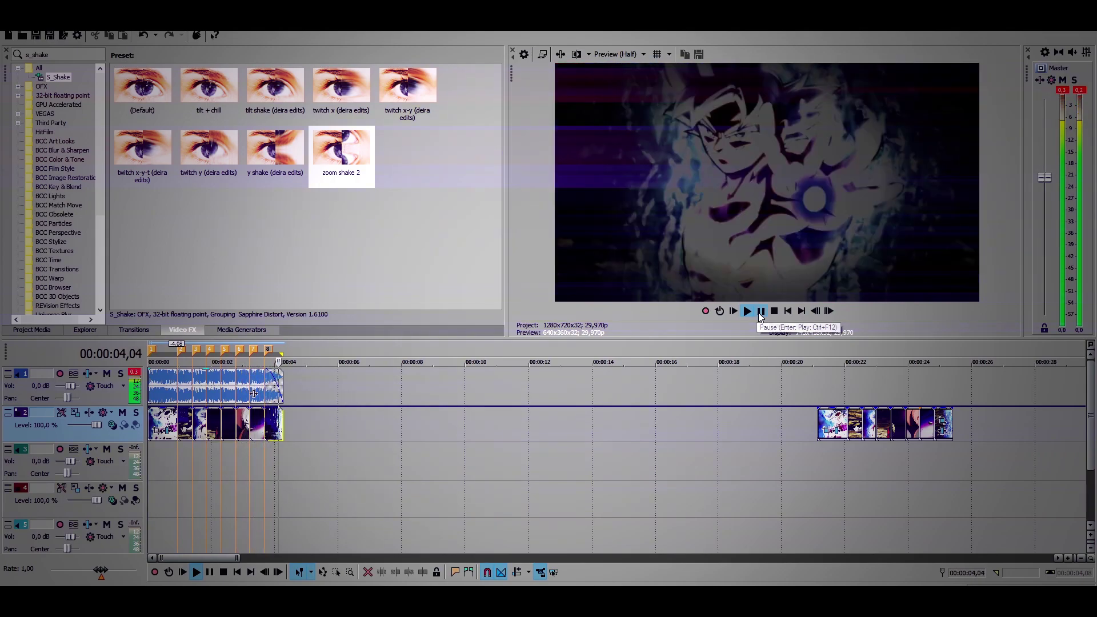
# Search the video effects for s_blur and apply the default S_BlurMoCurves preset to the first clip
pyautogui.click(151, 350)
pyautogui.scroll(4, 221, 380)
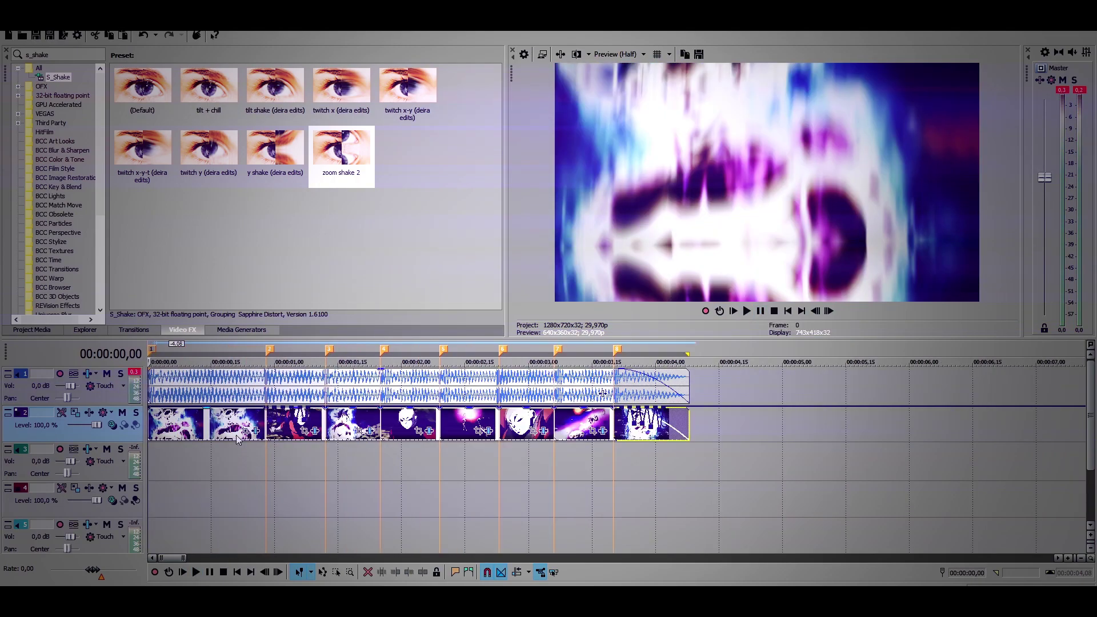
pyautogui.click(156, 423)
pyautogui.click(152, 352)
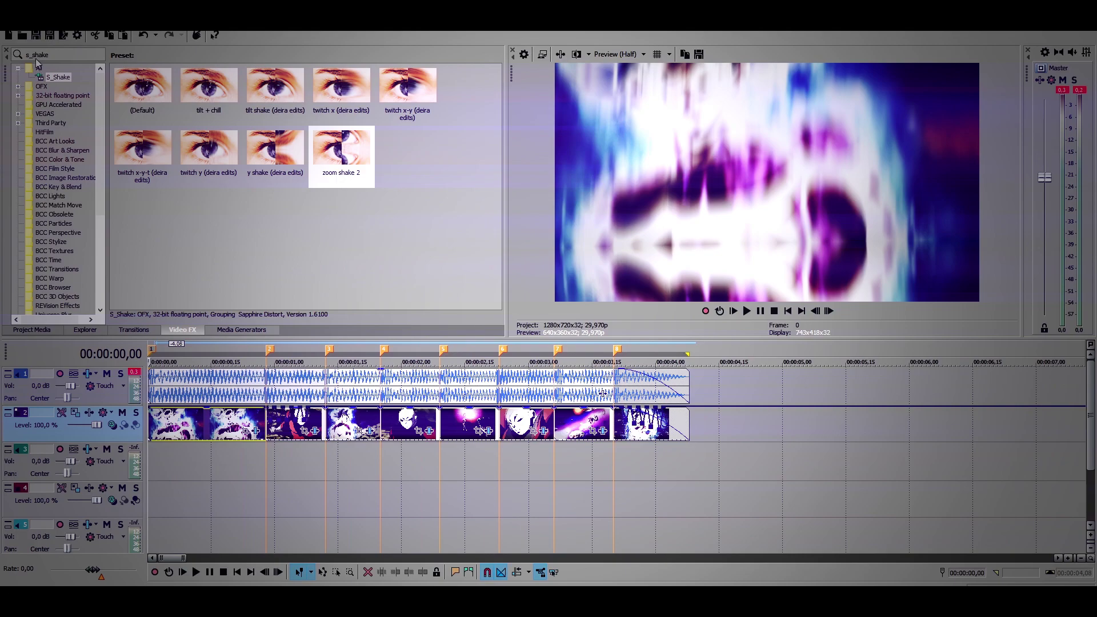
pyautogui.press('BackSpace')
pyautogui.press('BackSpace')
pyautogui.press('BackSpace')
pyautogui.press('BackSpace')
pyautogui.press('BackSpace')
pyautogui.write('bol')
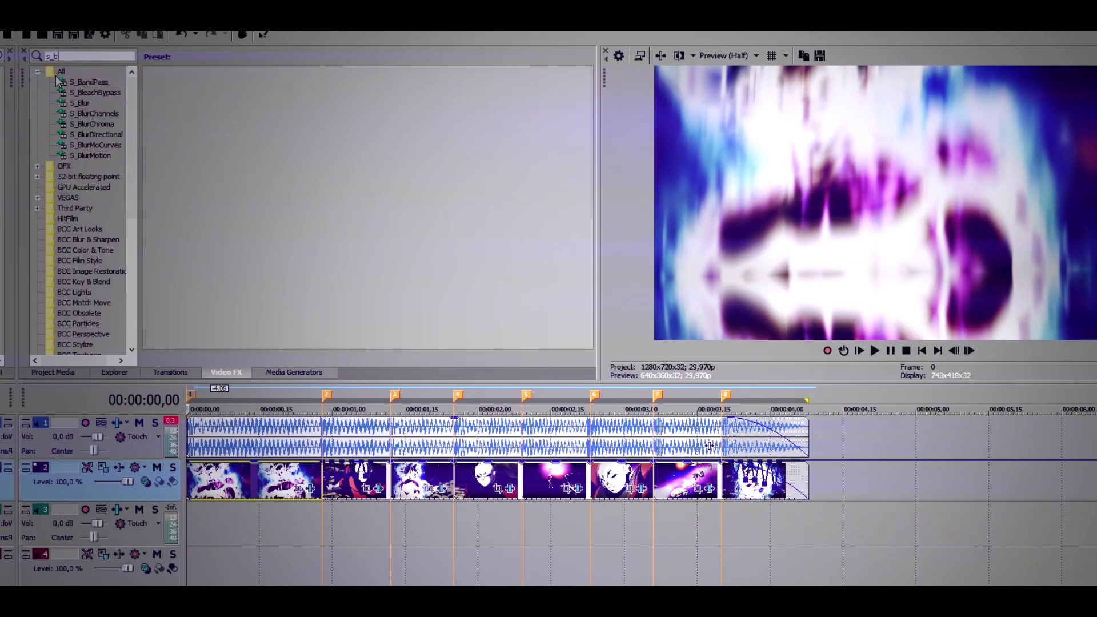
pyautogui.press('BackSpace')
pyautogui.press('BackSpace')
pyautogui.write('lur')
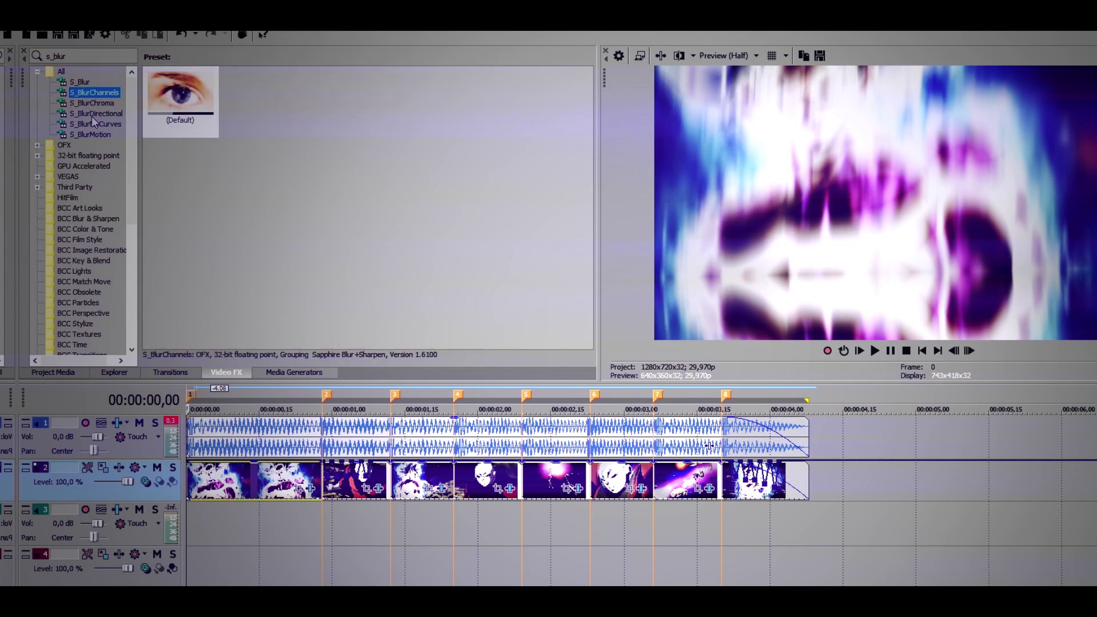
pyautogui.click(108, 124)
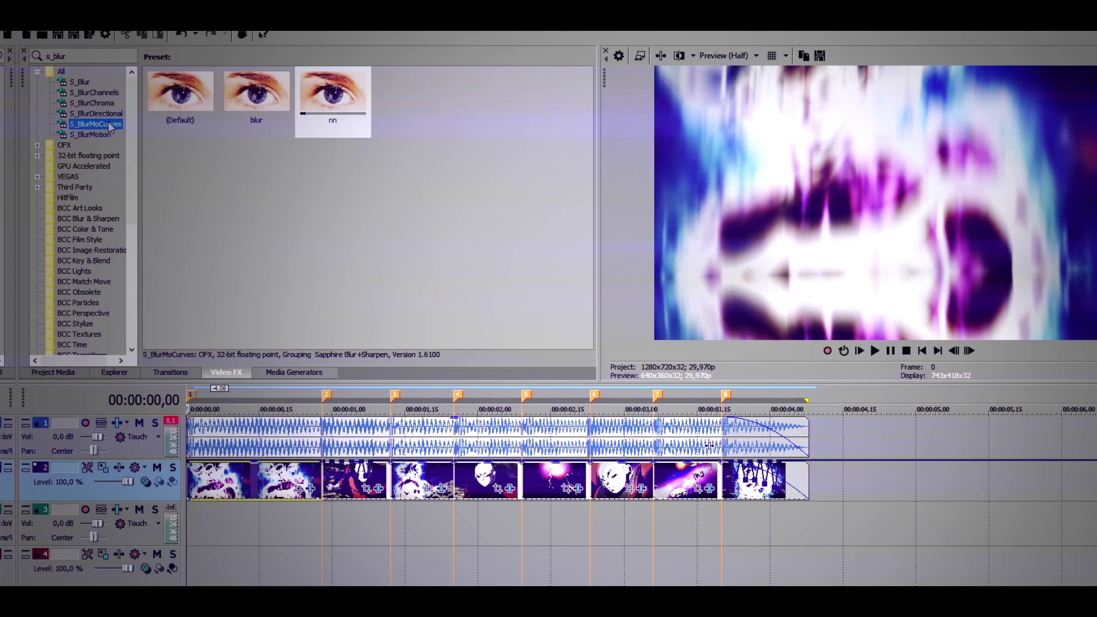
pyautogui.moveTo(178, 95); pyautogui.dragTo(228, 477)
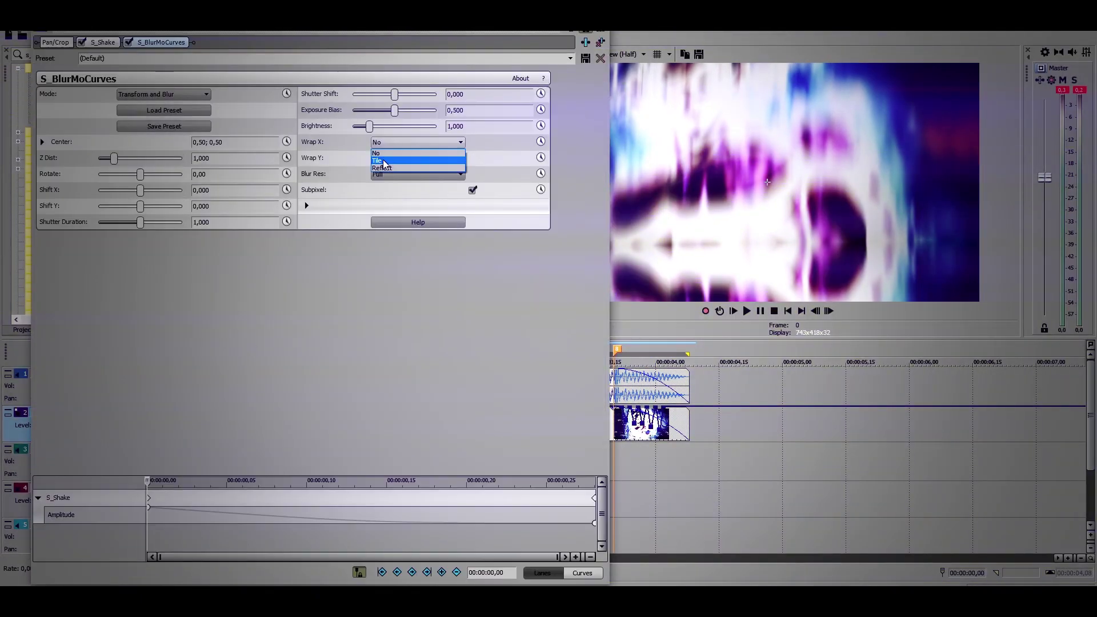
# Set the first clip's Wrap X and Wrap Y to Reflect and enter asdbyhasdgbyasgyui as the preset name
pyautogui.click(382, 168)
pyautogui.click(381, 160)
pyautogui.click(382, 184)
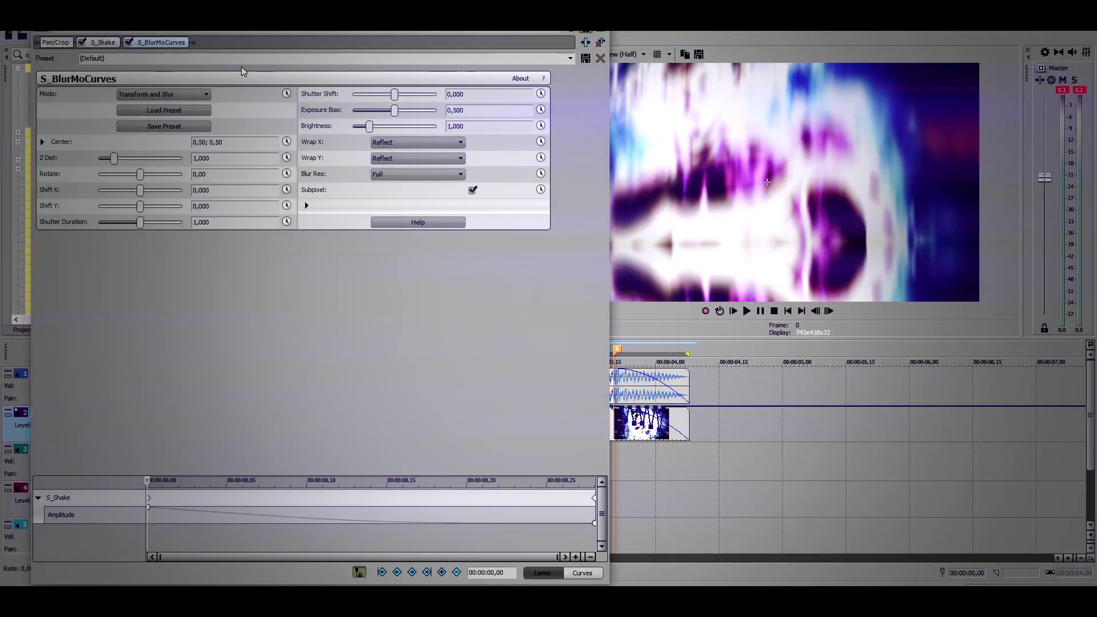
pyautogui.write('asdbyhasdgbyasgyui')
# Animate the first clip's Z Dist from 0,1 at the start to 1 at 00:00:00,14
pyautogui.click(288, 159)
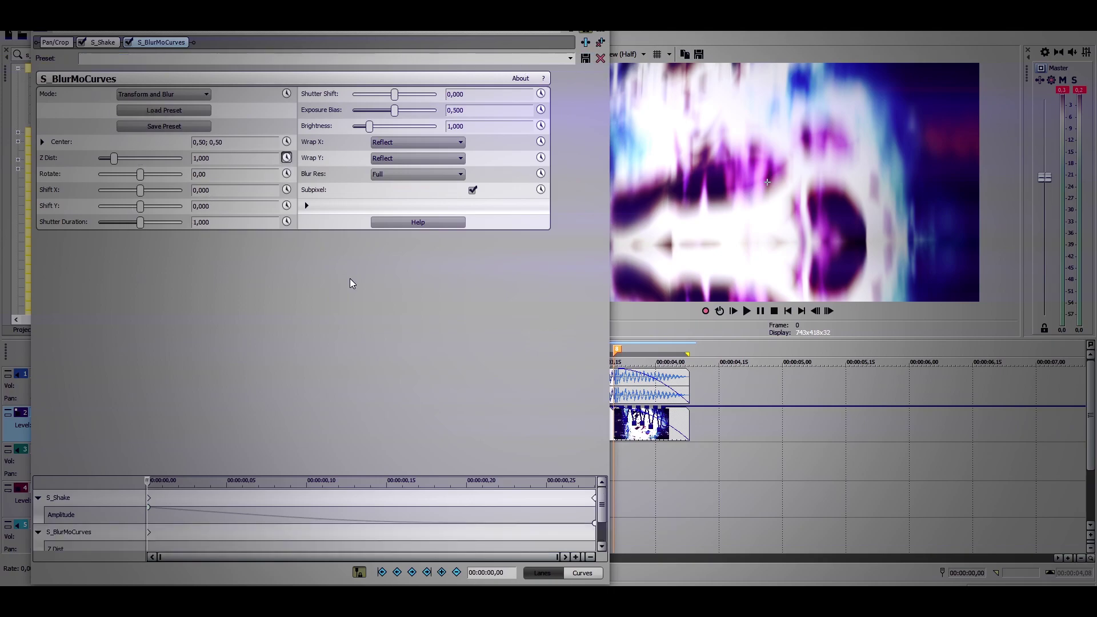
pyautogui.moveTo(318, 477); pyautogui.dragTo(315, 401)
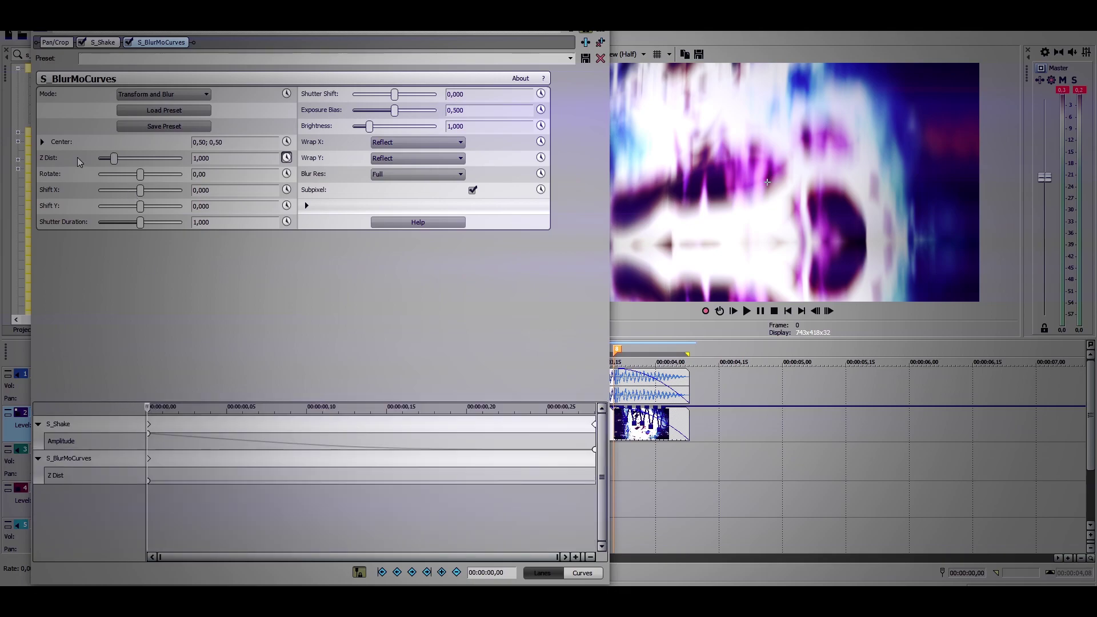
pyautogui.moveTo(116, 159); pyautogui.dragTo(72, 164)
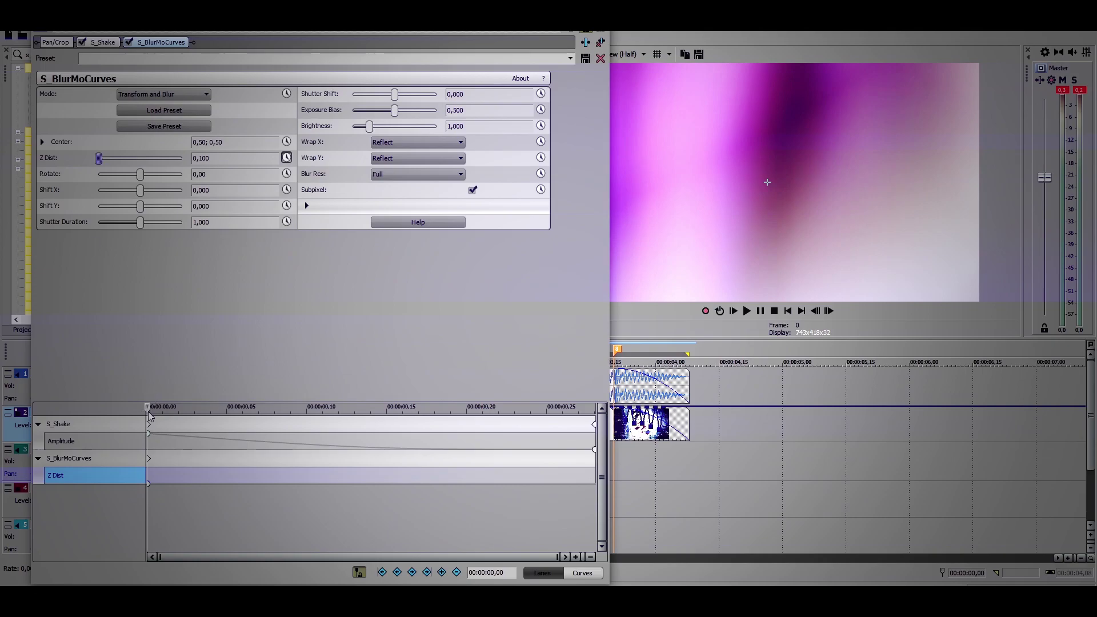
pyautogui.moveTo(149, 411); pyautogui.dragTo(371, 411)
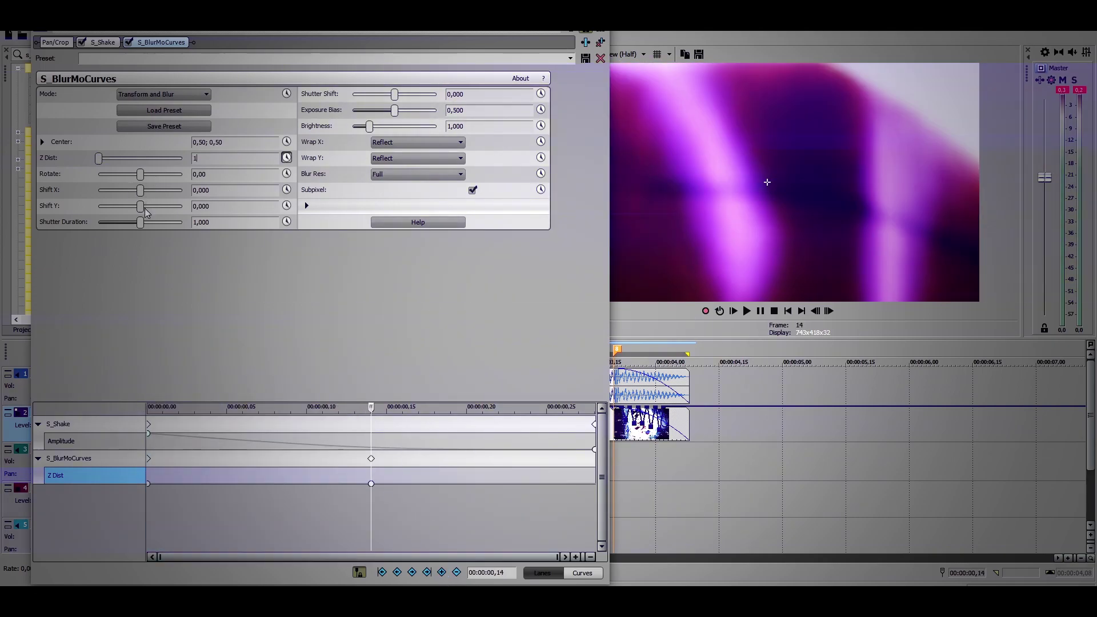
pyautogui.press('Return')
# Add a 0,1 Z Dist keyframe at the first clip's end and move the middle keyframe to 00:00:00,15
pyautogui.moveTo(373, 408); pyautogui.dragTo(547, 408)
pyautogui.moveTo(113, 158); pyautogui.dragTo(30, 170)
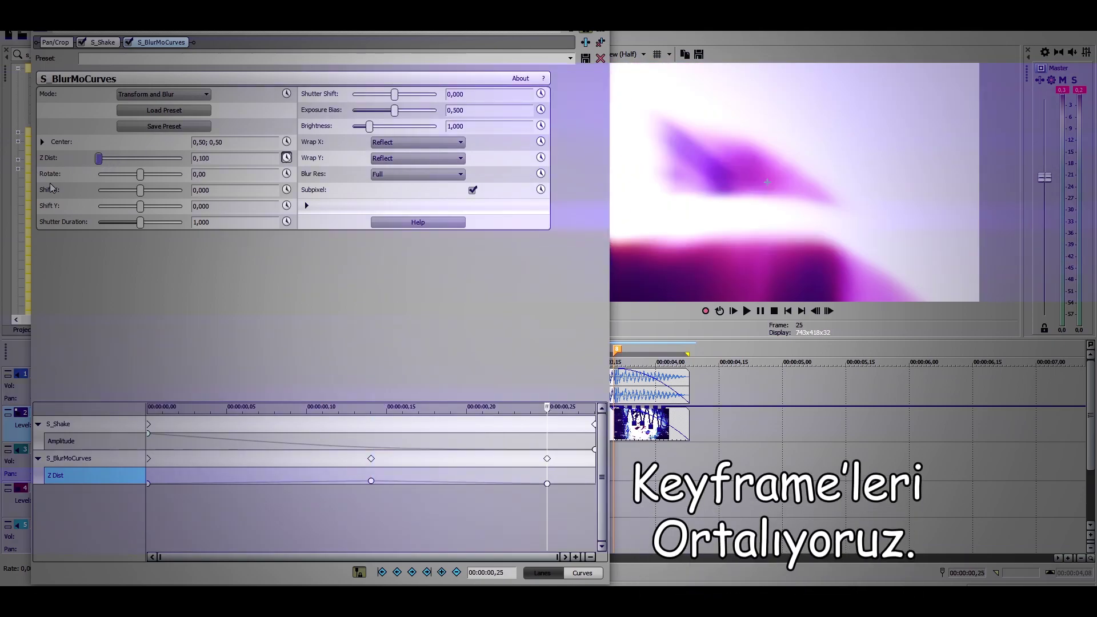
pyautogui.moveTo(547, 459); pyautogui.dragTo(594, 459)
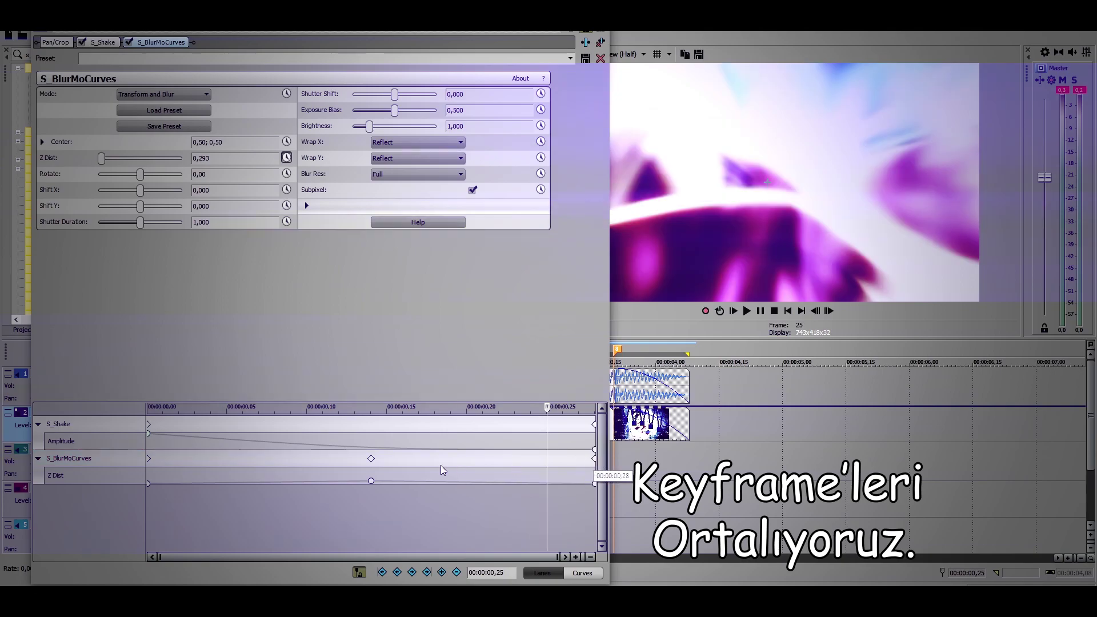
pyautogui.moveTo(375, 461)
pyautogui.mouseDown()
pyautogui.moveTo(351, 463)
pyautogui.moveTo(389, 475)
pyautogui.mouseUp()
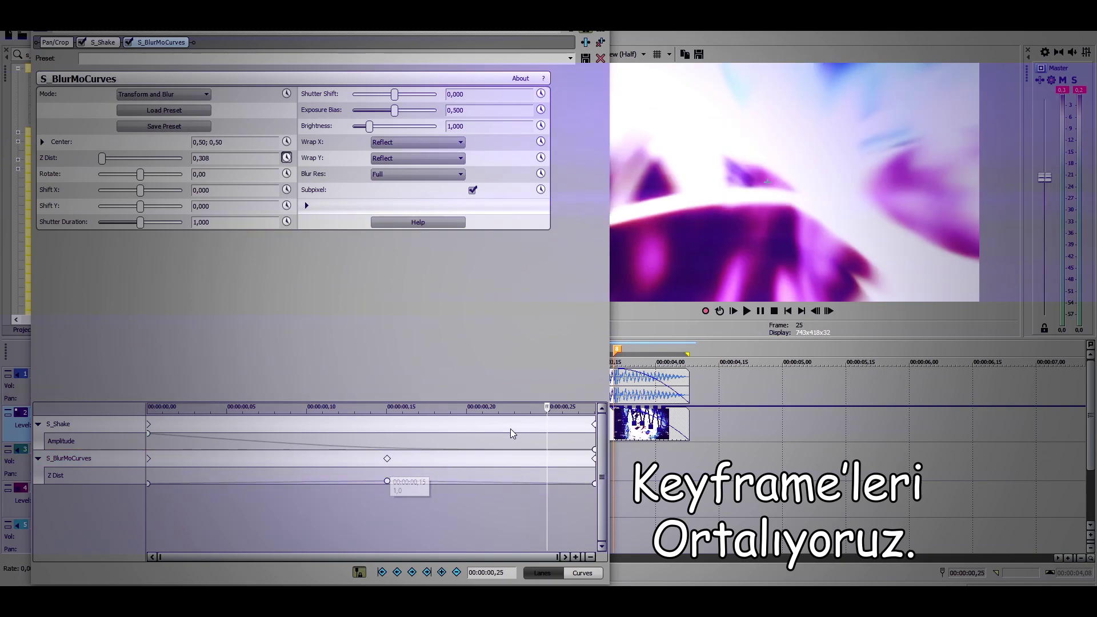
# Set the first clip's starting Z Dist keyframe to Fast Fade and adjust the middle keyframe's fade type
pyautogui.moveTo(546, 414); pyautogui.dragTo(147, 482)
pyautogui.rightClick(148, 486)
pyautogui.click(184, 420)
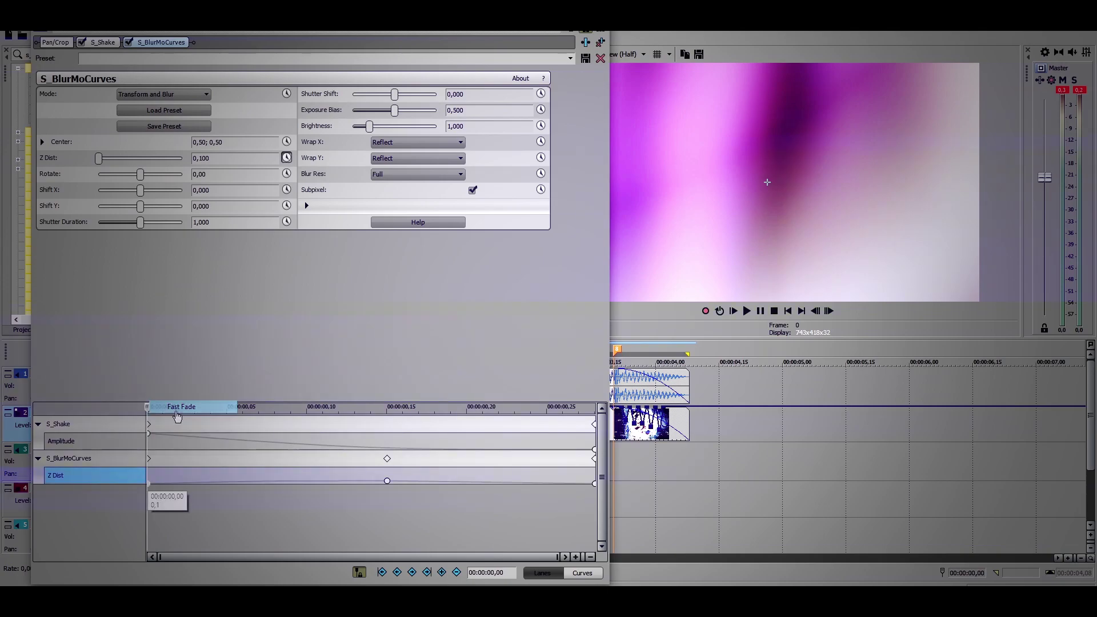
pyautogui.rightClick(387, 482)
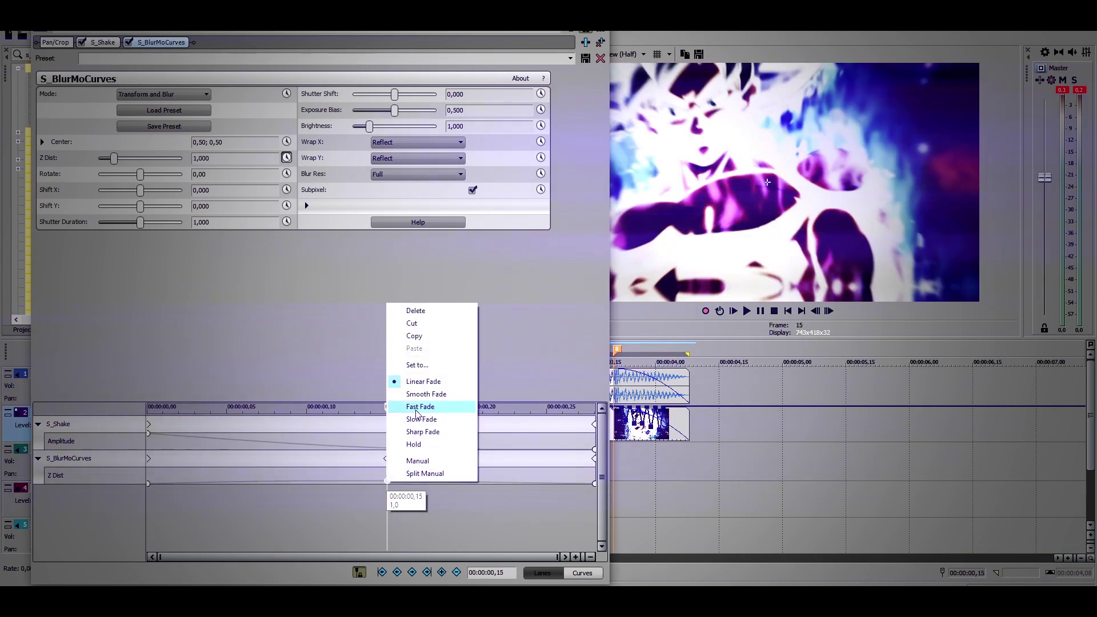
pyautogui.click(390, 411)
pyautogui.moveTo(389, 407); pyautogui.dragTo(147, 481)
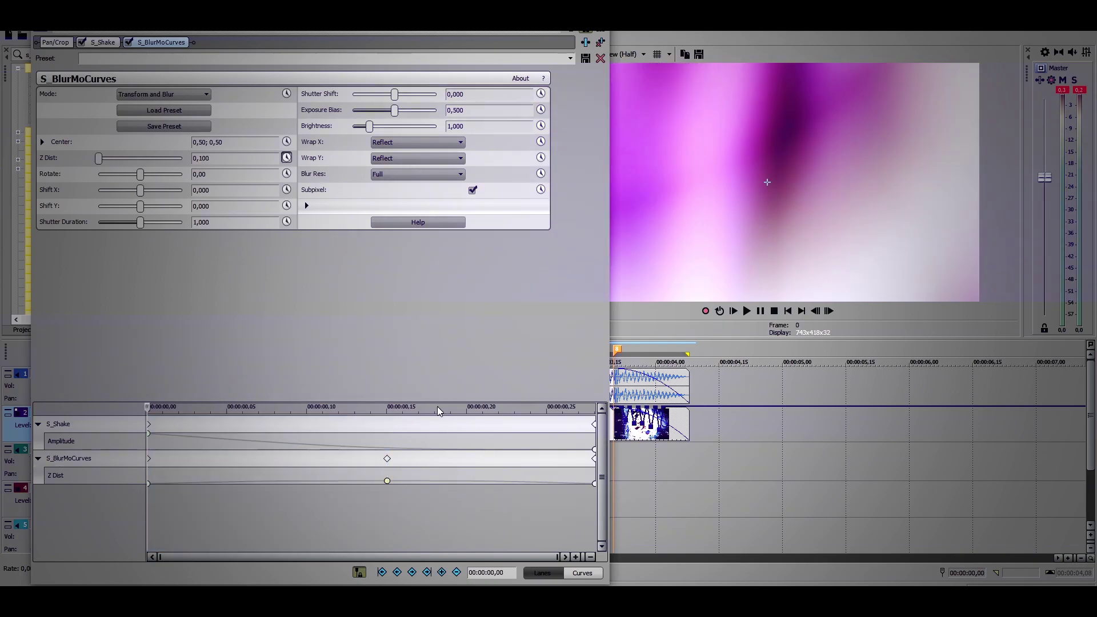
# Preview the first clip's shake and zoom blur from the start of the timeline
pyautogui.click(747, 311)
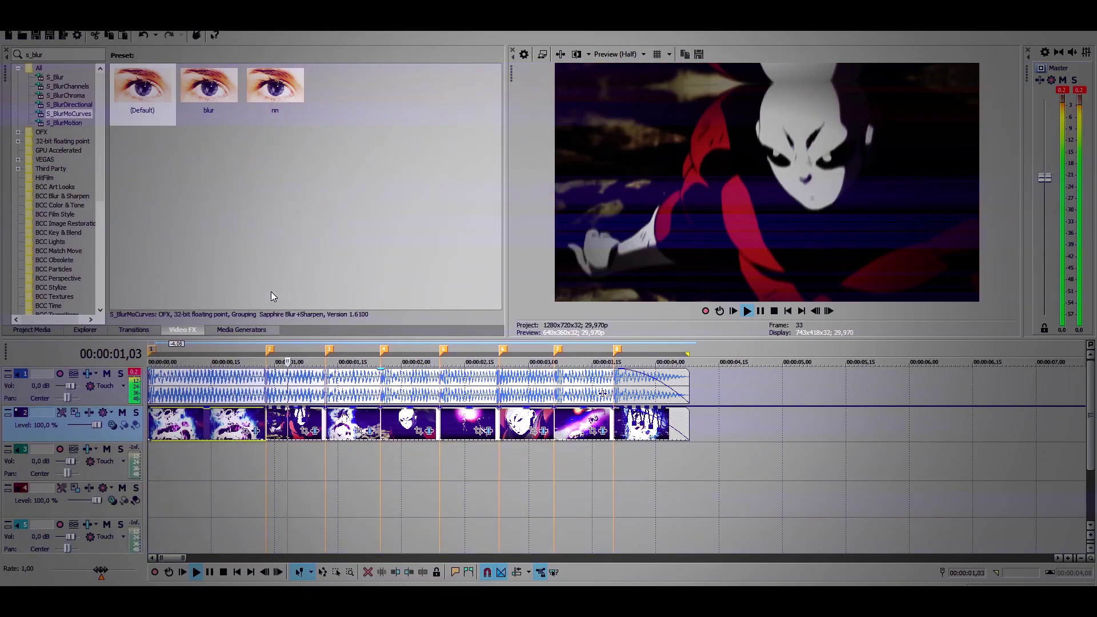
pyautogui.click(153, 354)
pyautogui.click(153, 354)
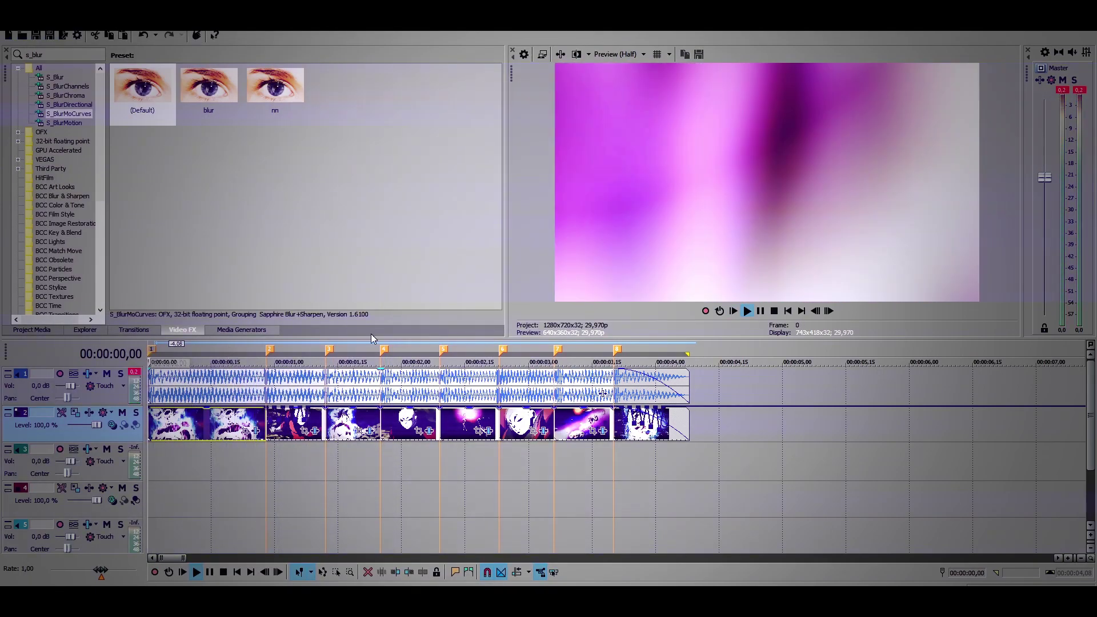
pyautogui.click(763, 311)
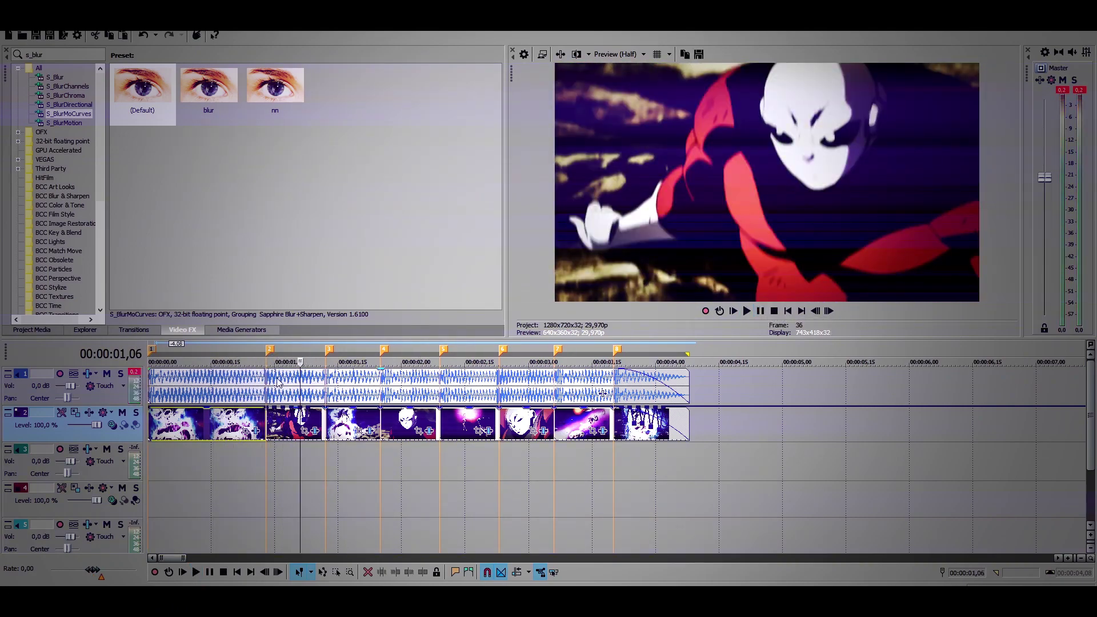
# Apply the nn preset of S_BlurMoCurves to the second clip
pyautogui.click(270, 351)
pyautogui.click(266, 88)
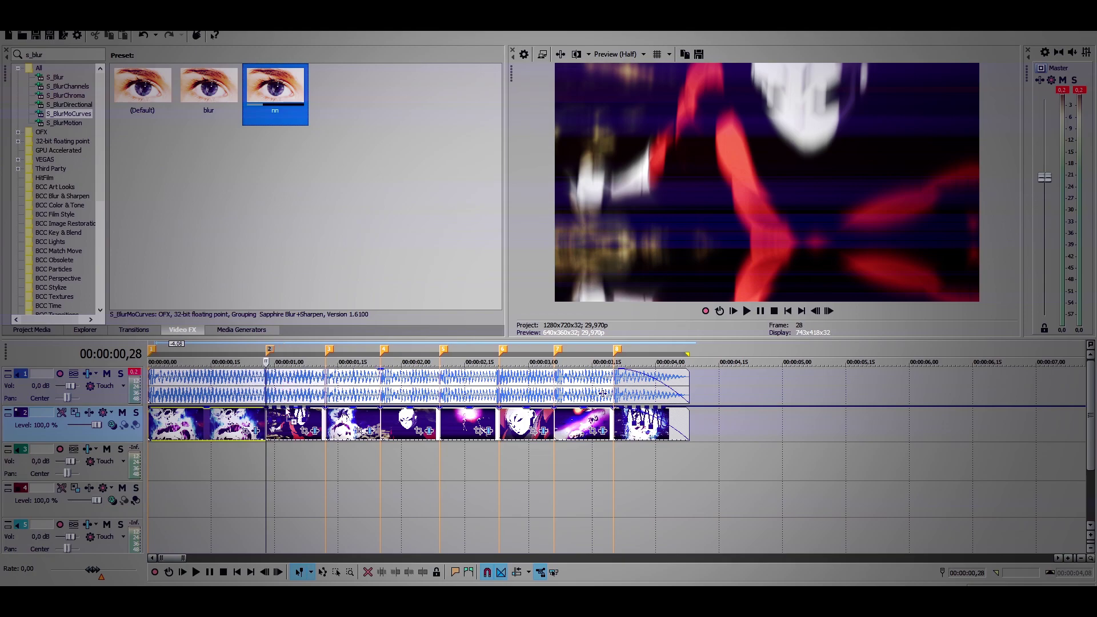
pyautogui.moveTo(288, 433); pyautogui.dragTo(289, 432)
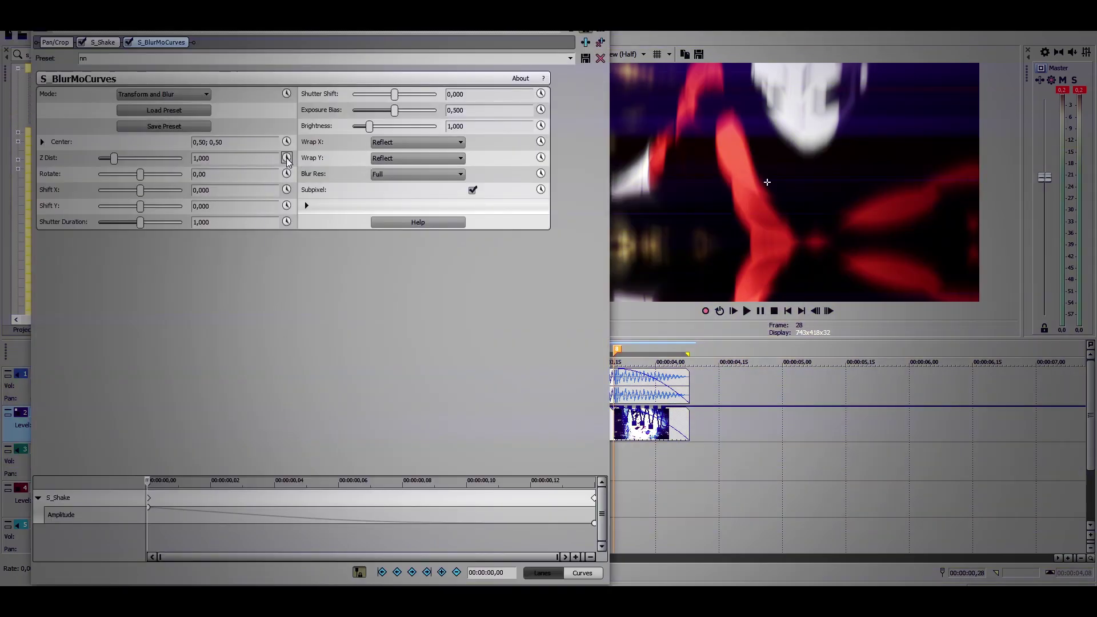
# Animate the second clip's Z Dist from 0,1 at the start to 1 at 00:00:00,06
pyautogui.click(287, 159)
pyautogui.moveTo(359, 475); pyautogui.dragTo(360, 407)
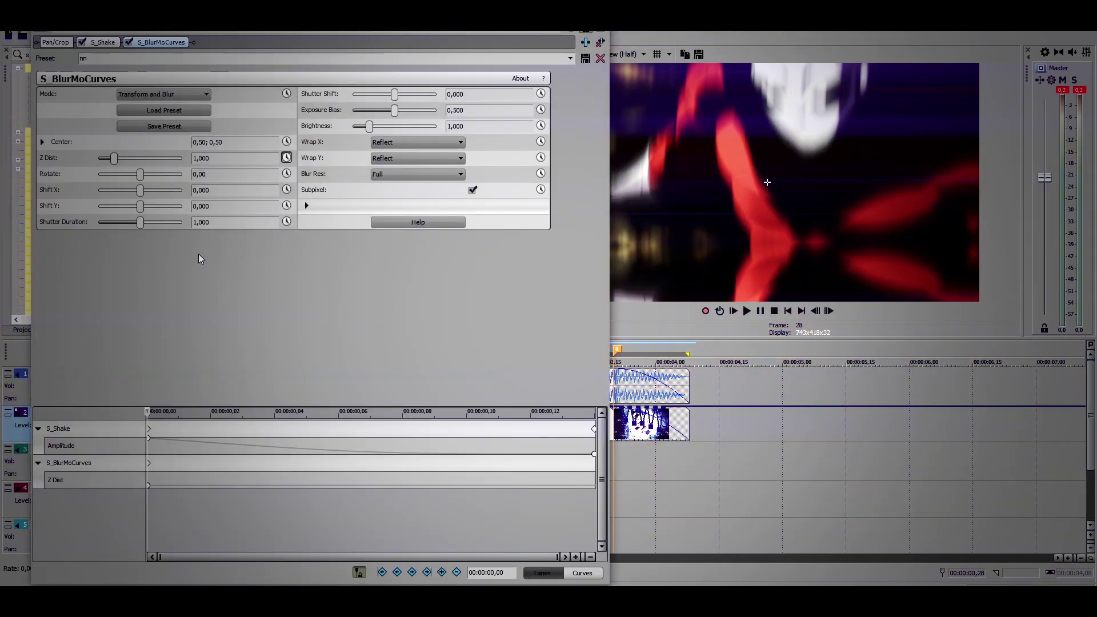
pyautogui.moveTo(114, 158); pyautogui.dragTo(75, 218)
pyautogui.moveTo(150, 419); pyautogui.dragTo(340, 420)
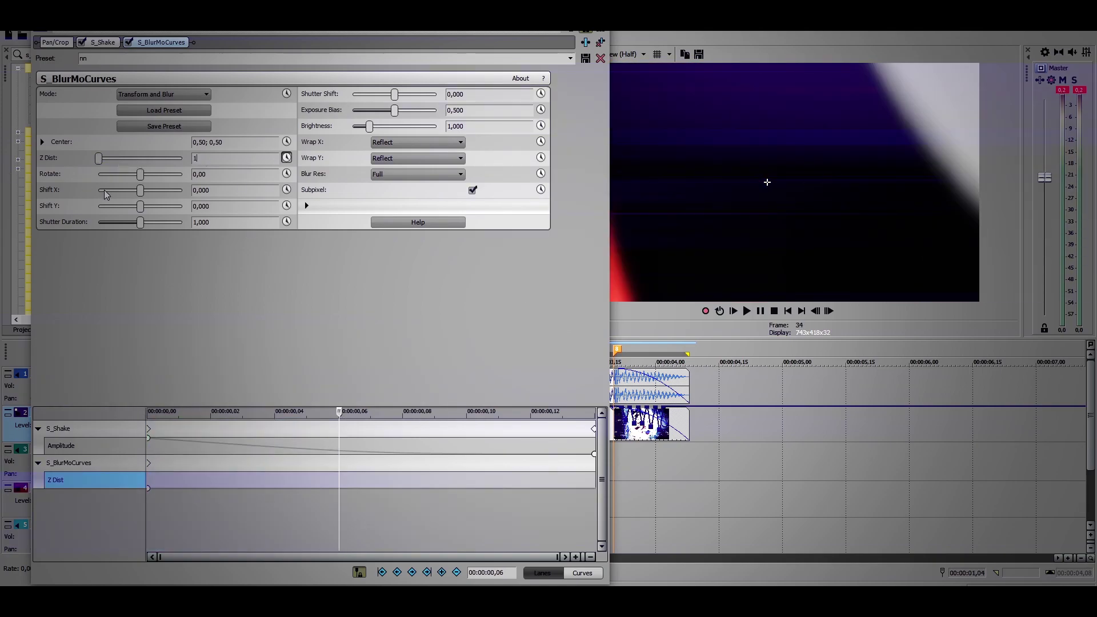
pyautogui.press('Return')
# Add a 0,1 Z Dist keyframe at the second clip's end and shift the middle keyframe to 00:00:00,07
pyautogui.moveTo(347, 415); pyautogui.dragTo(531, 415)
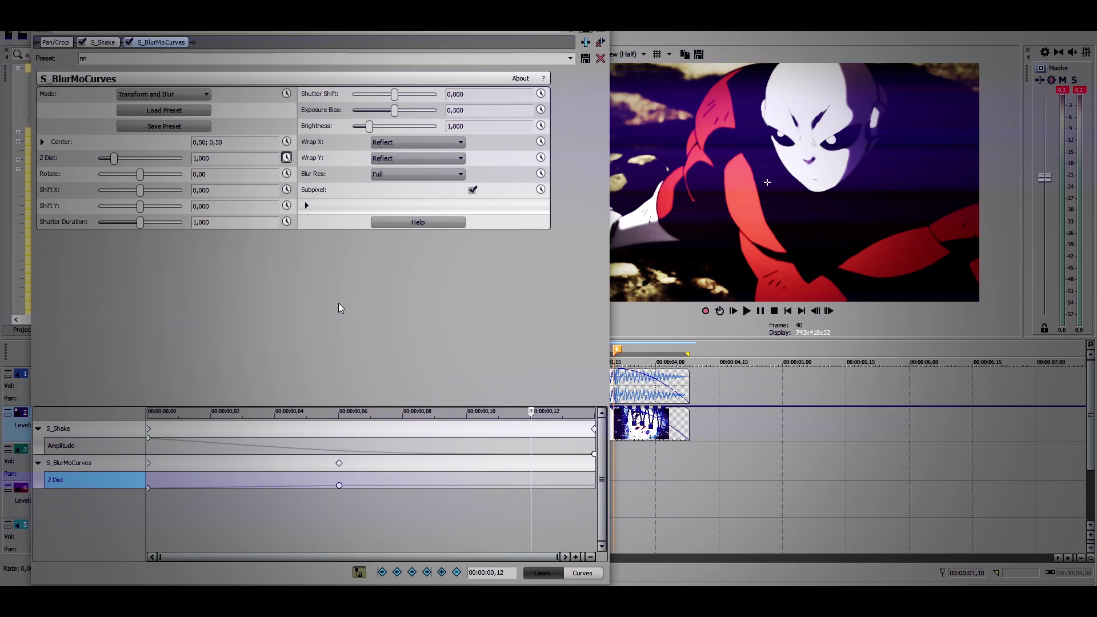
pyautogui.moveTo(101, 159); pyautogui.dragTo(1, 154)
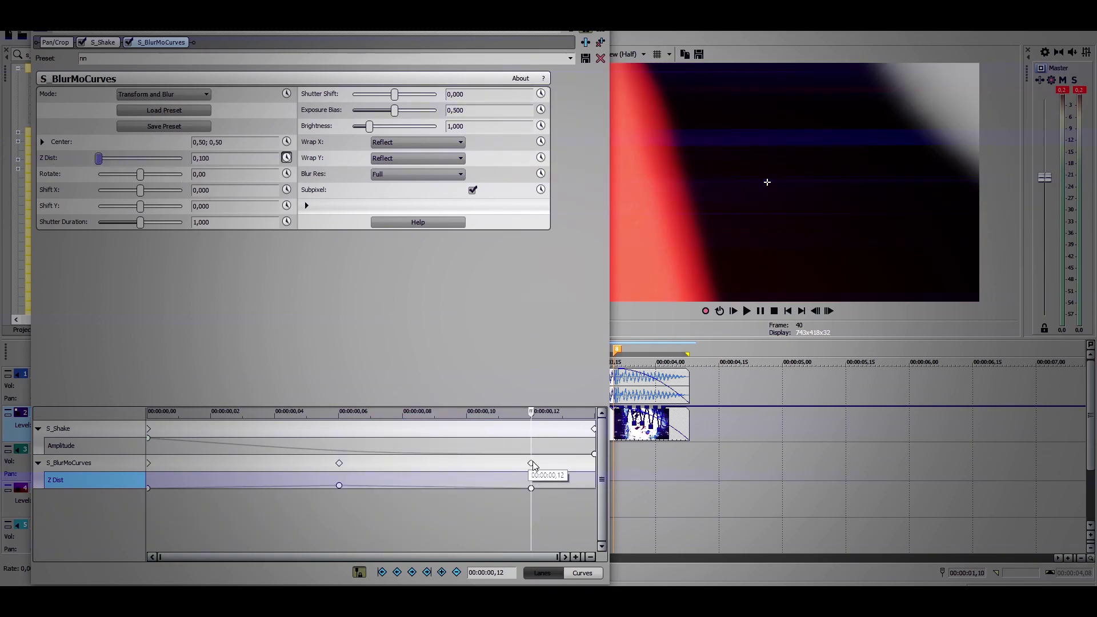
pyautogui.moveTo(531, 463); pyautogui.dragTo(595, 463)
pyautogui.moveTo(343, 462); pyautogui.dragTo(384, 465)
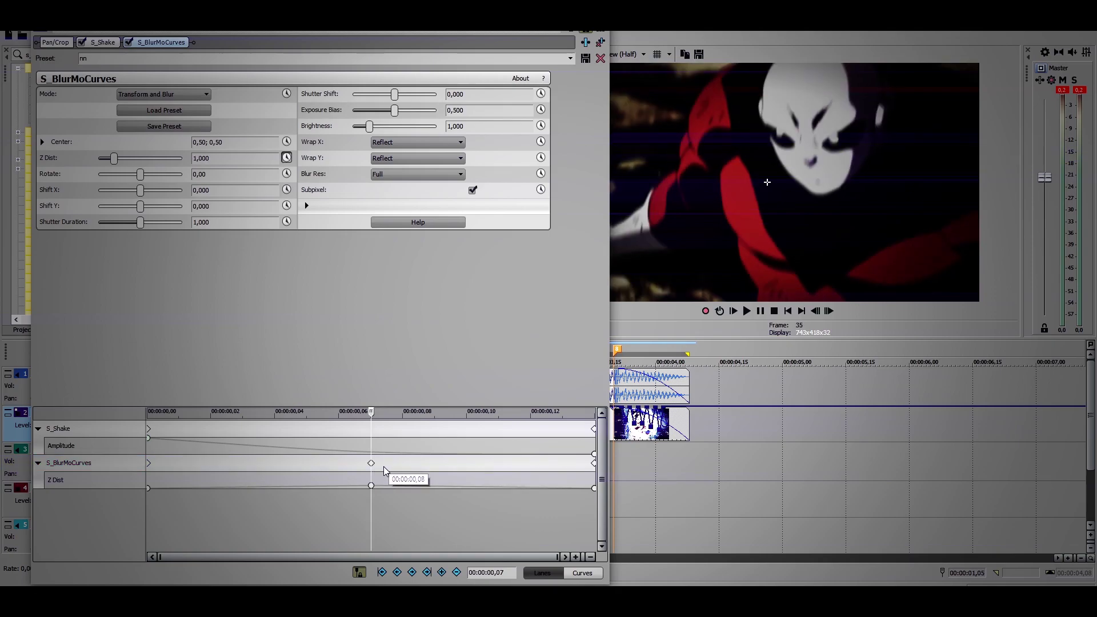
# Set the second clip's starting Z Dist keyframe to Fast Fade and its middle keyframe to Slow Fade
pyautogui.click(146, 490)
pyautogui.rightClick(146, 489)
pyautogui.press('Escape')
pyautogui.rightClick(148, 489)
pyautogui.click(178, 416)
pyautogui.click(372, 486)
pyautogui.rightClick(372, 489)
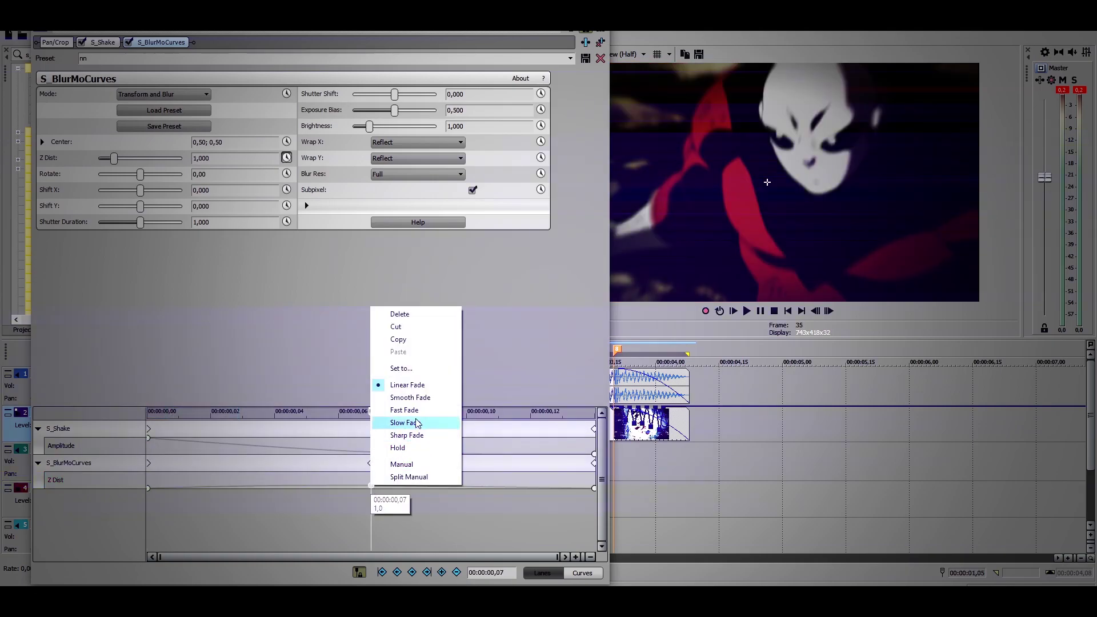
pyautogui.click(411, 423)
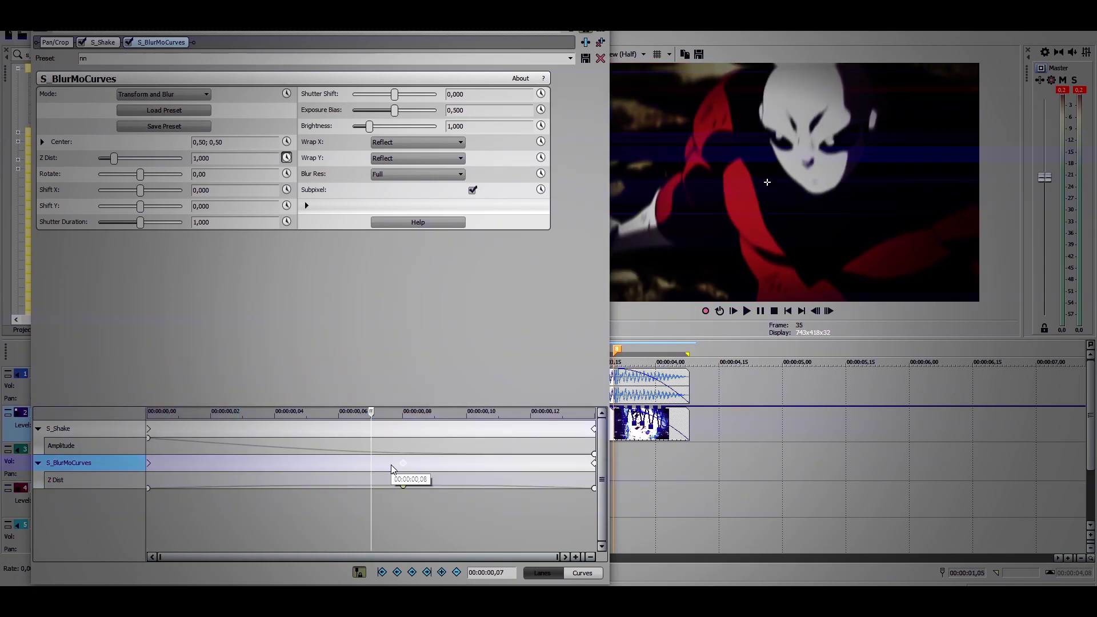
# Repeat the nn blur and Z Dist animation on the remaining clips, with Slow Fade on the middle keyframes, and play the edit
pyautogui.press('space')
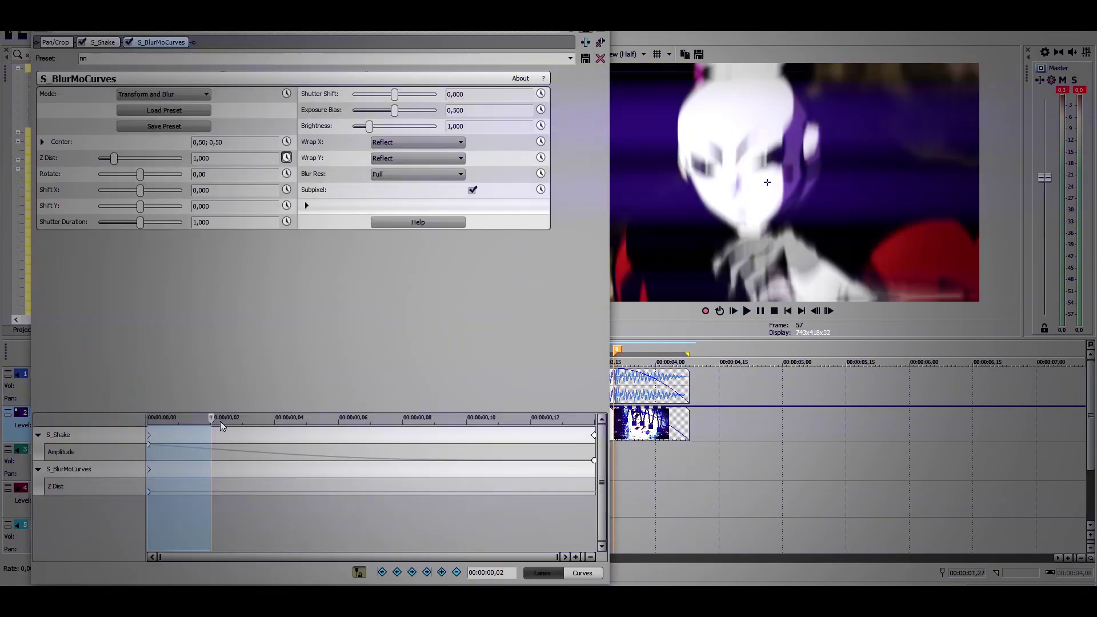
pyautogui.rightClick(372, 492)
pyautogui.moveTo(114, 159); pyautogui.dragTo(118, 159)
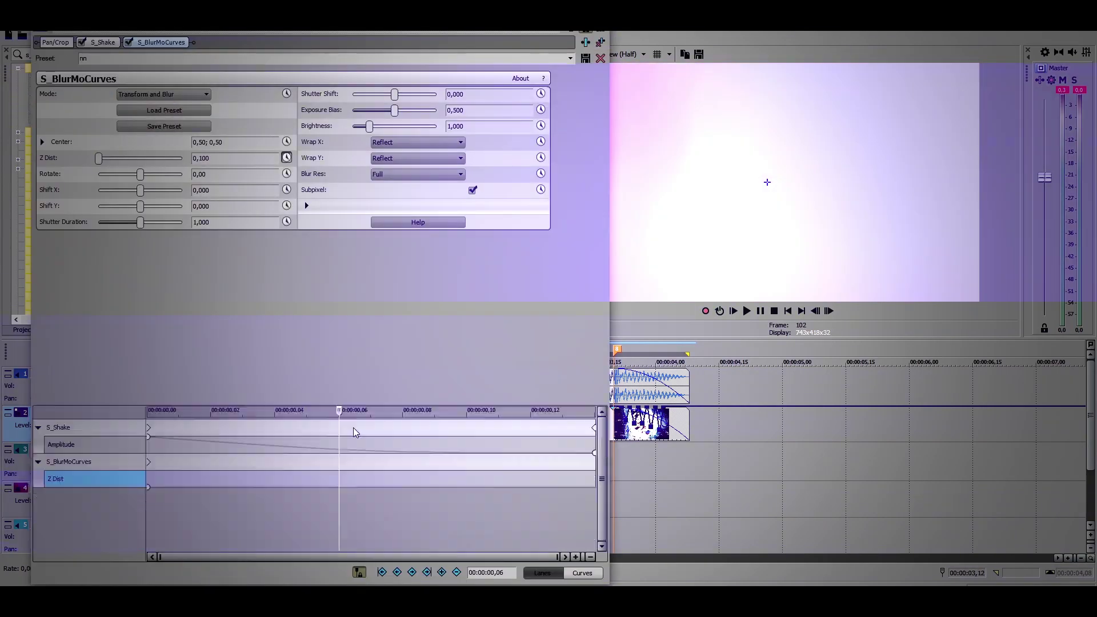
pyautogui.rightClick(371, 483)
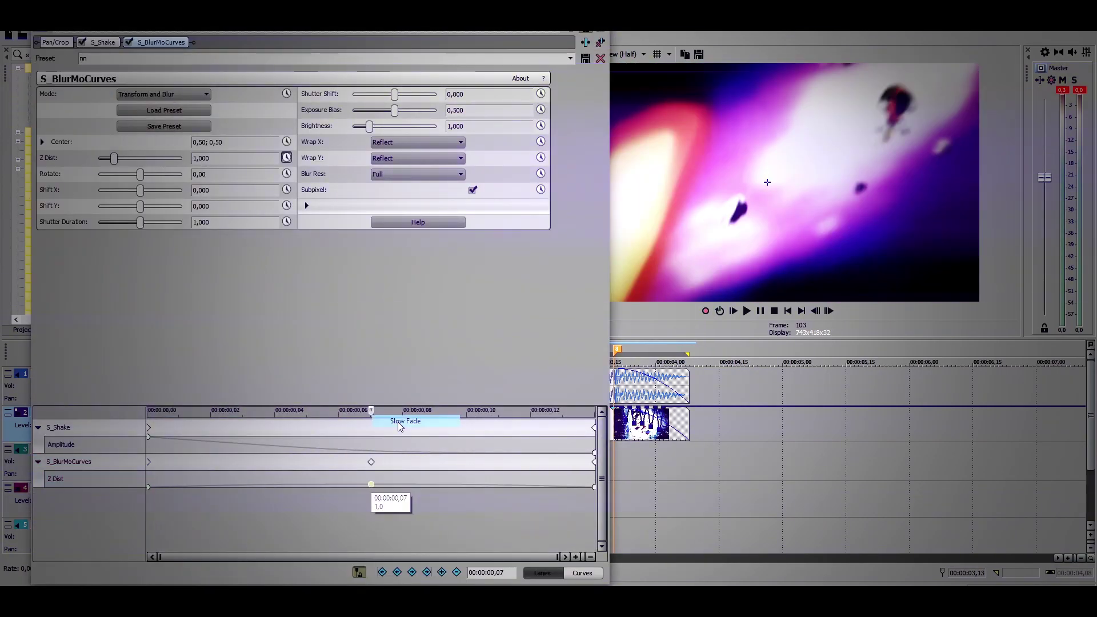
pyautogui.click(382, 312)
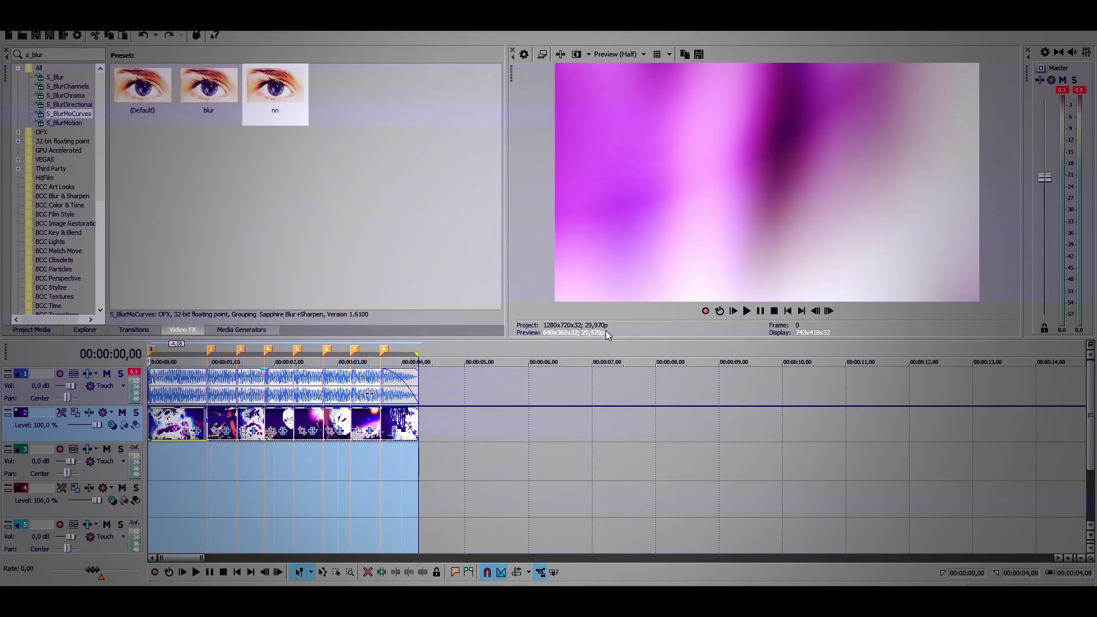
pyautogui.click(747, 310)
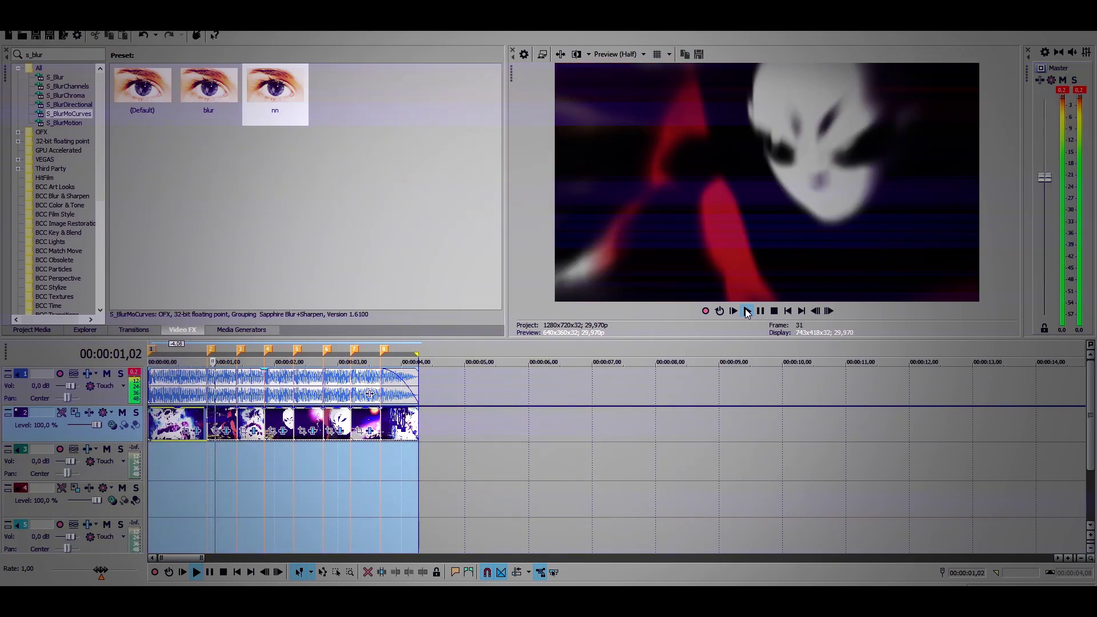